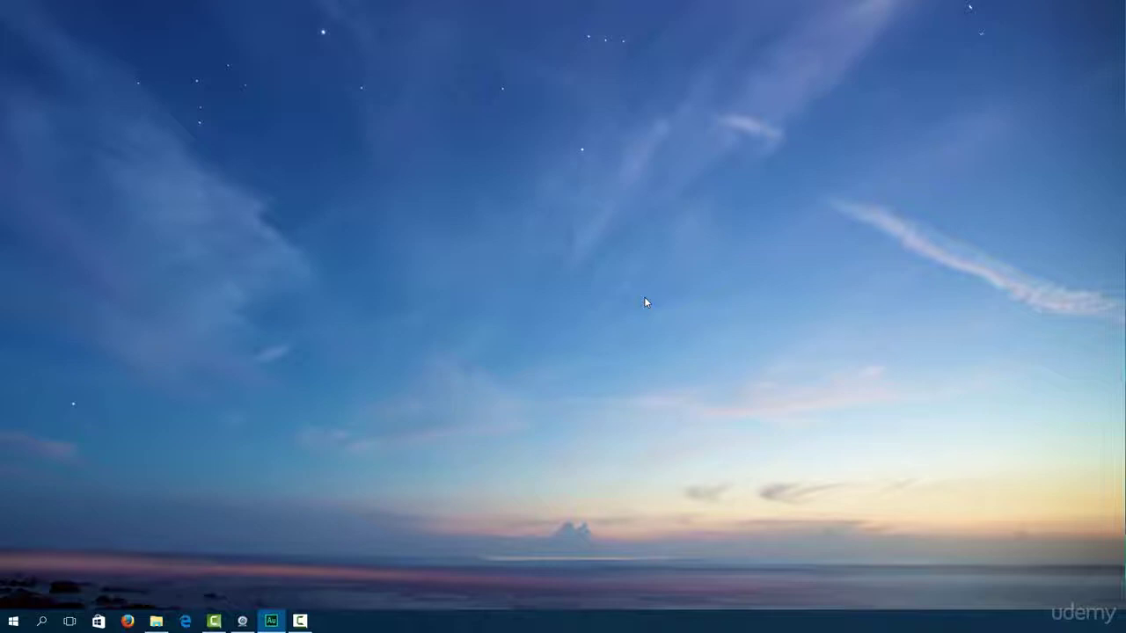
# Launch Unity and start a new project.
pyautogui.click(13, 620)
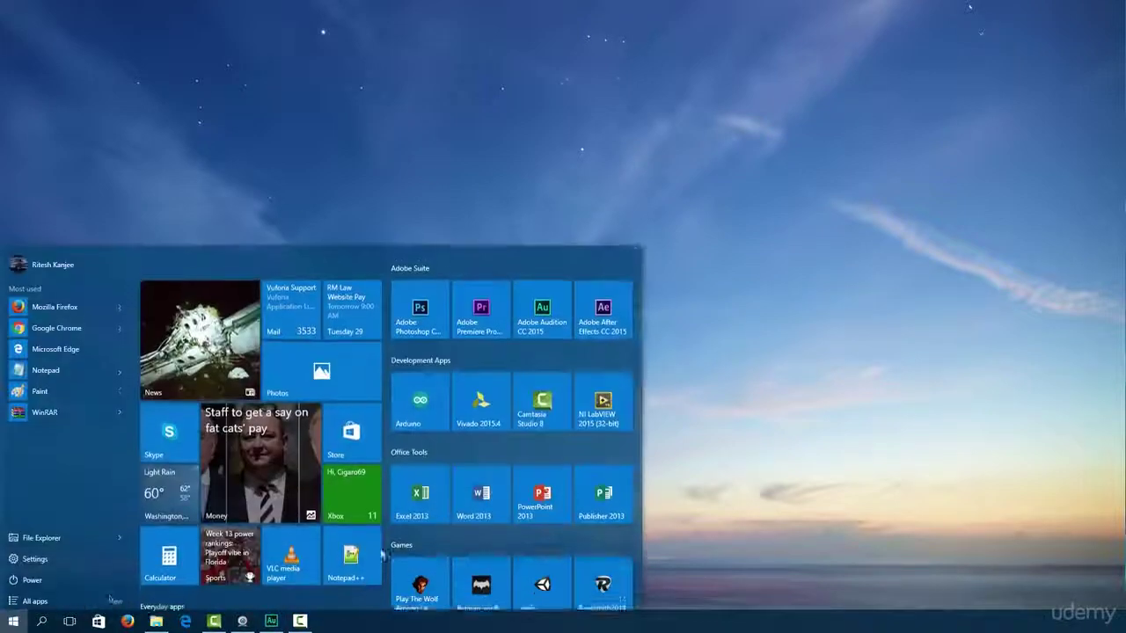
pyautogui.press('Escape')
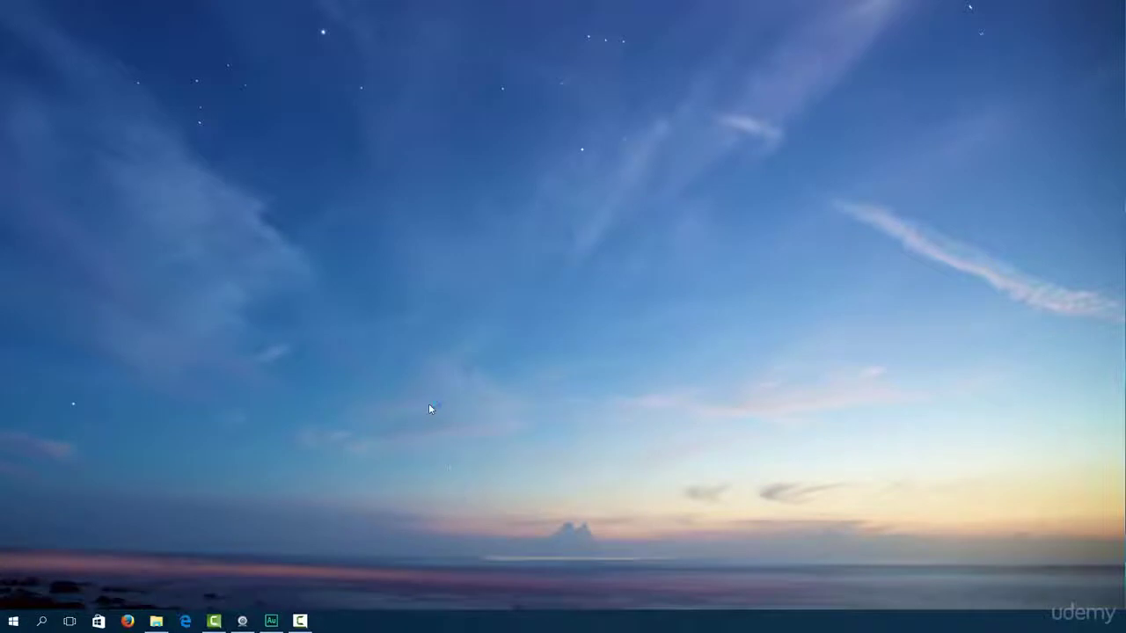
pyautogui.moveTo(0, 131); pyautogui.dragTo(653, 182)
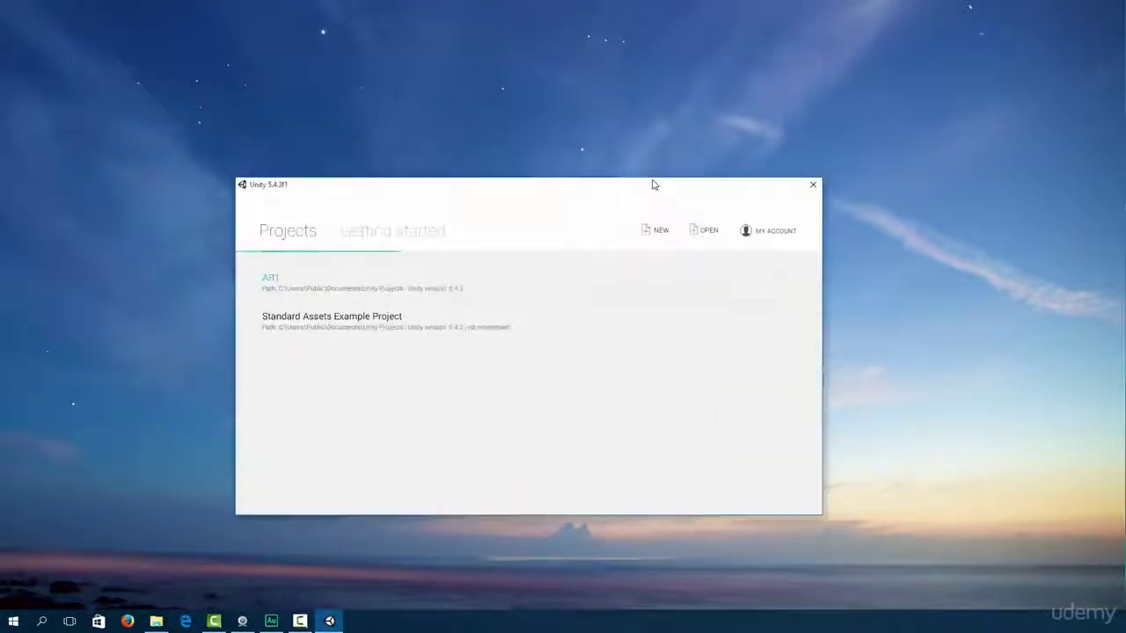
pyautogui.click(655, 232)
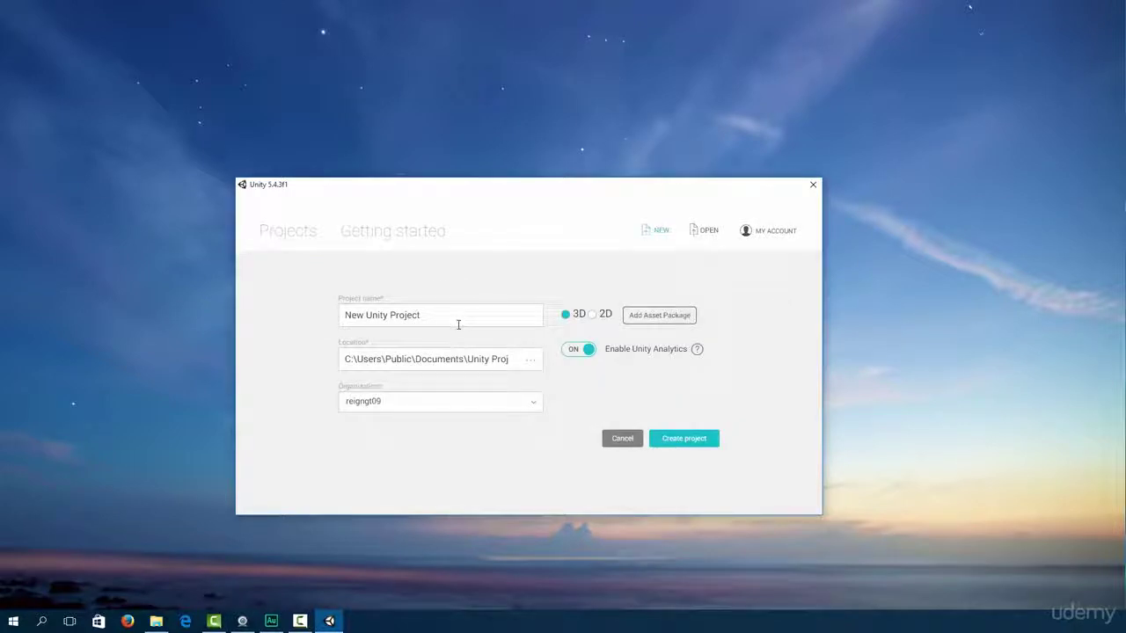
# Name the new project AR_Project_1 and create it.
pyautogui.tripleClick(344, 315)
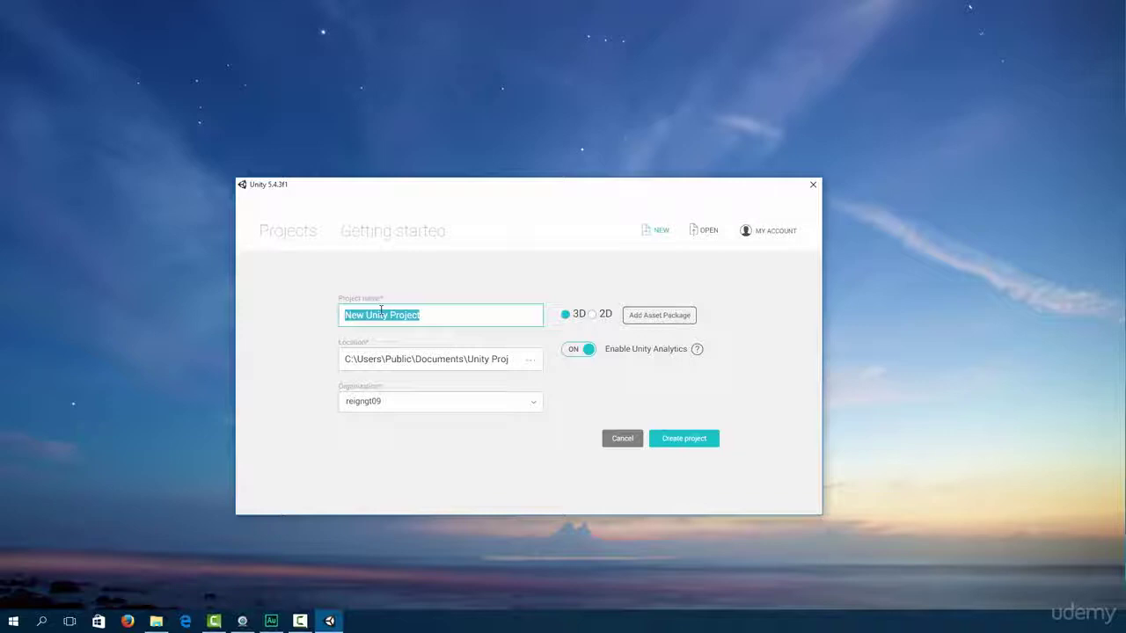
pyautogui.write('AR Project i')
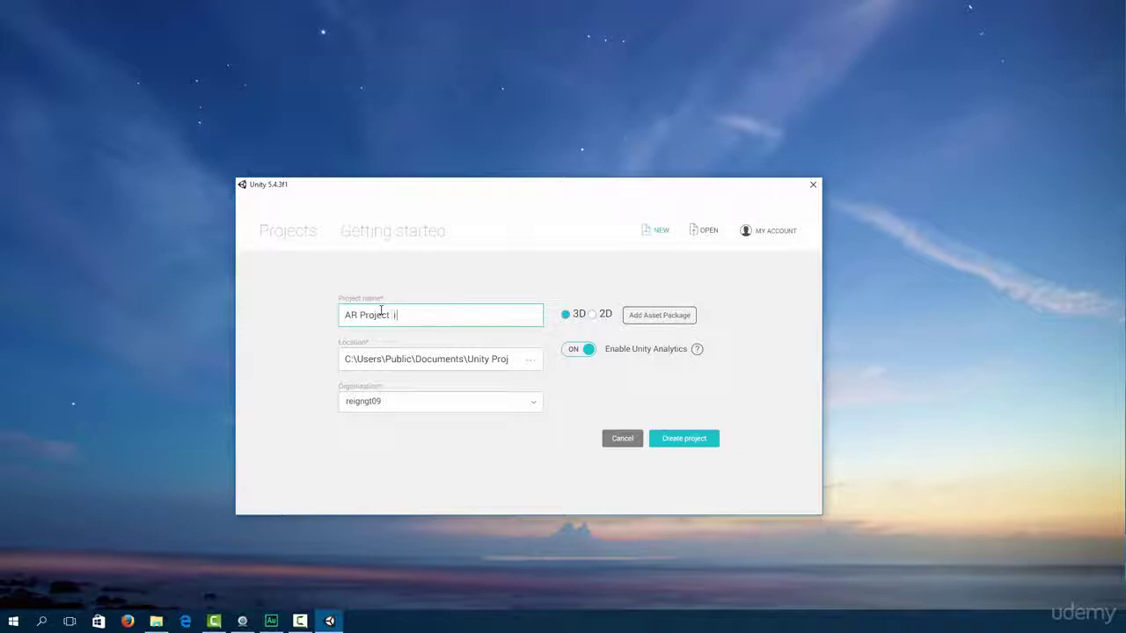
pyautogui.click(361, 316)
pyautogui.press('BackSpace')
pyautogui.write('_')
pyautogui.click(393, 316)
pyautogui.press('BackSpace')
pyautogui.write('_')
pyautogui.click(679, 440)
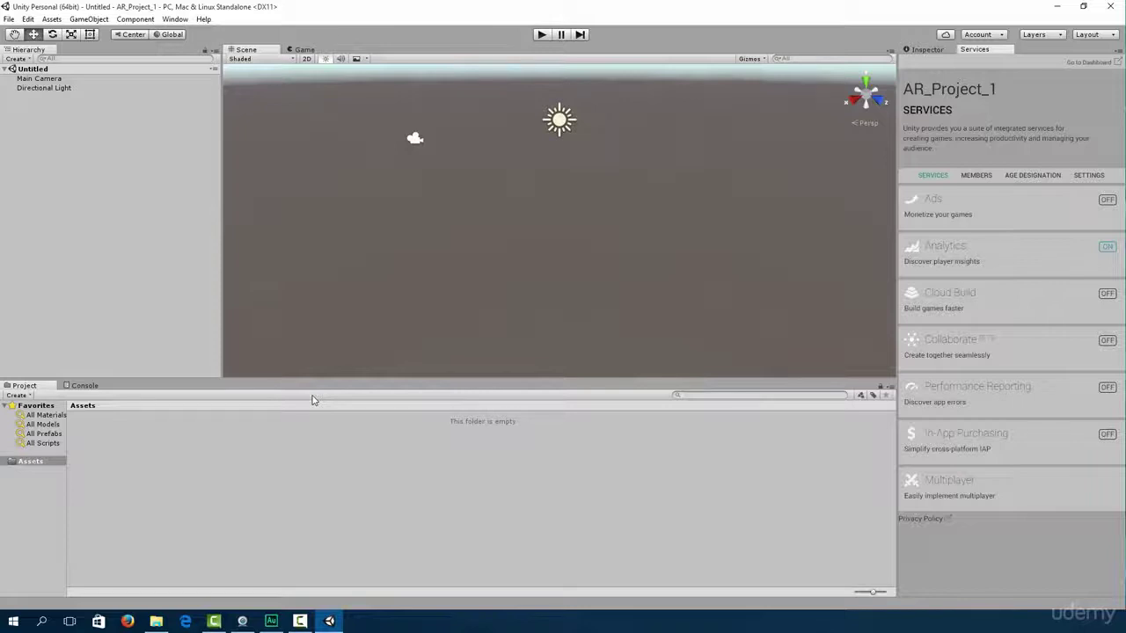
# Import all contents of vuforia-unity-6-1-17.unitypackage from the Unity Download folder into the project's assets.
pyautogui.click(158, 622)
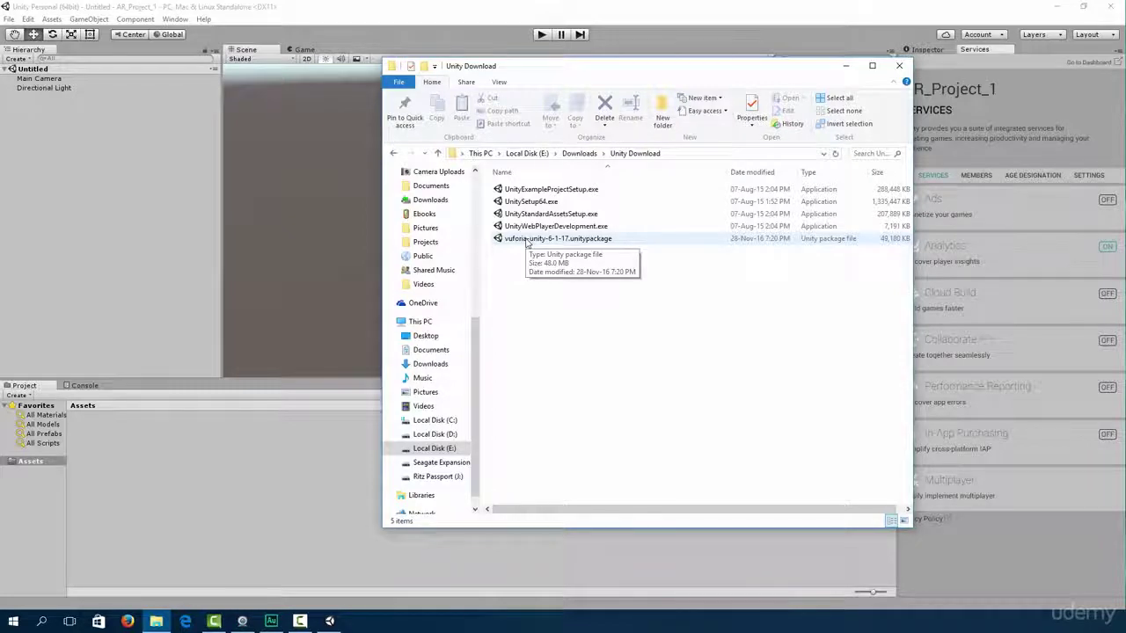
pyautogui.click(525, 239)
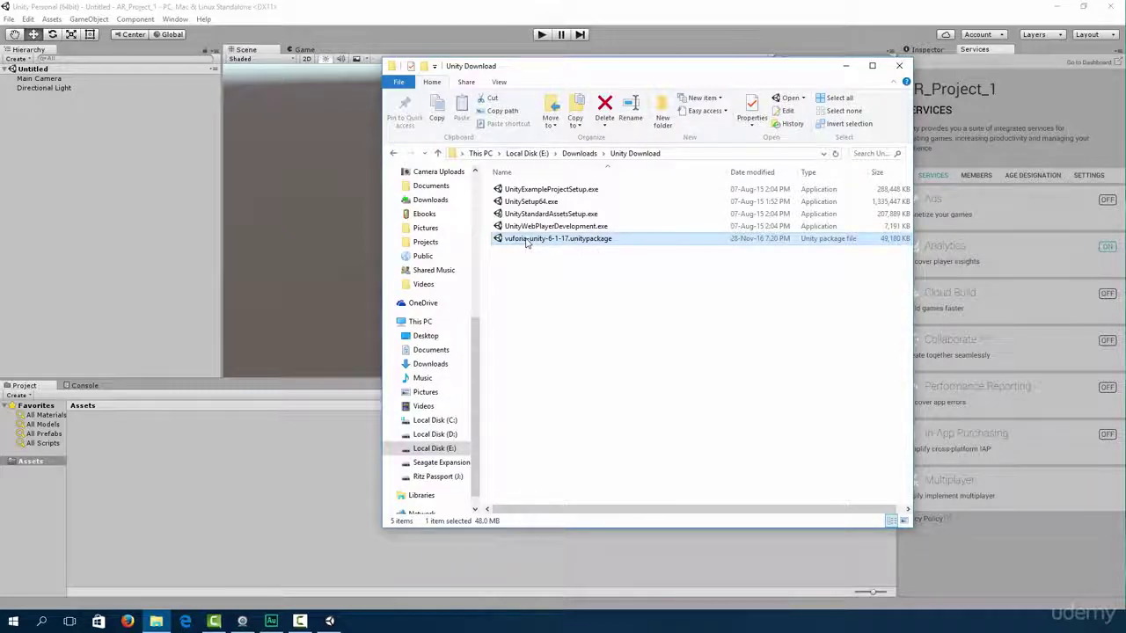
pyautogui.moveTo(528, 243); pyautogui.dragTo(194, 449)
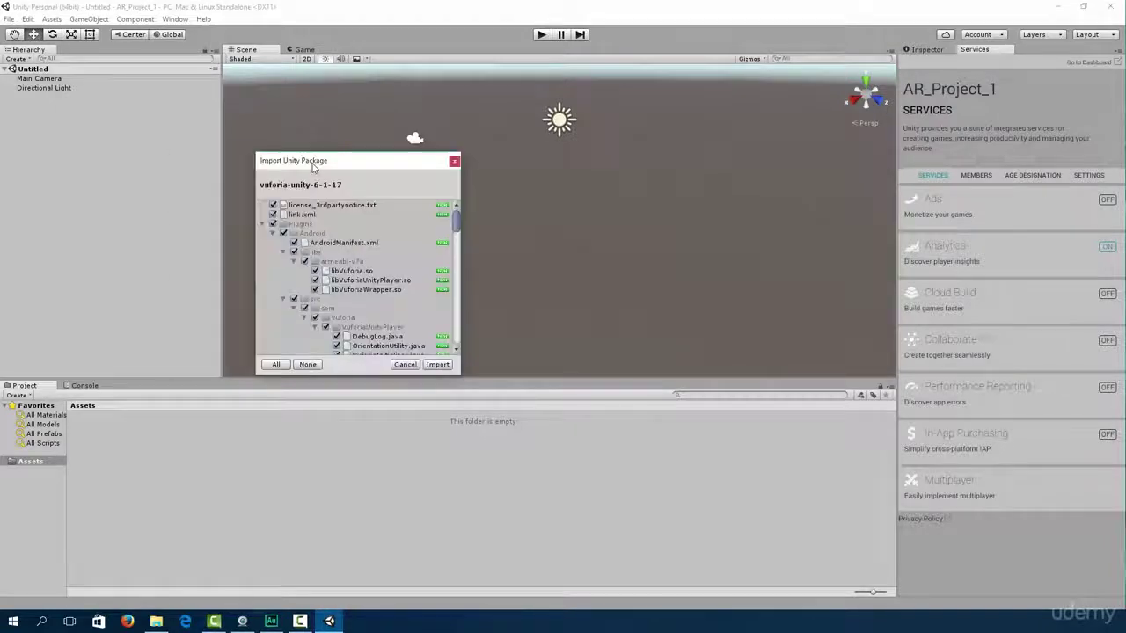
pyautogui.scroll(-10, 401, 264)
pyautogui.click(437, 364)
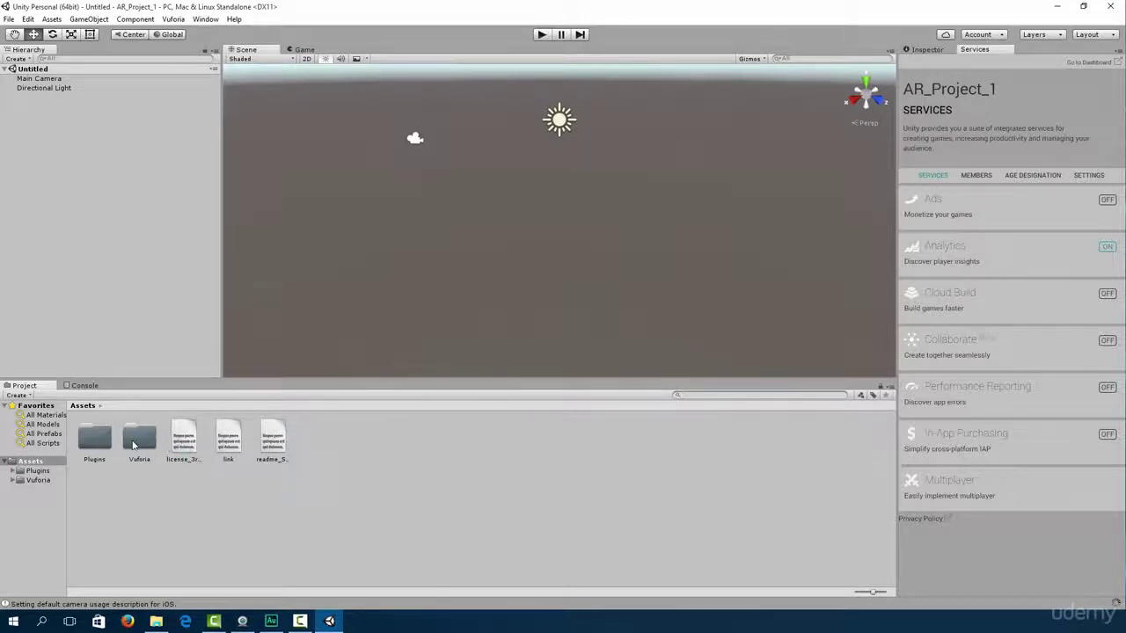
# Place the ARCamera prefab from the Vuforia Prefabs folder in the scene and delete the Main Camera.
pyautogui.doubleClick(137, 440)
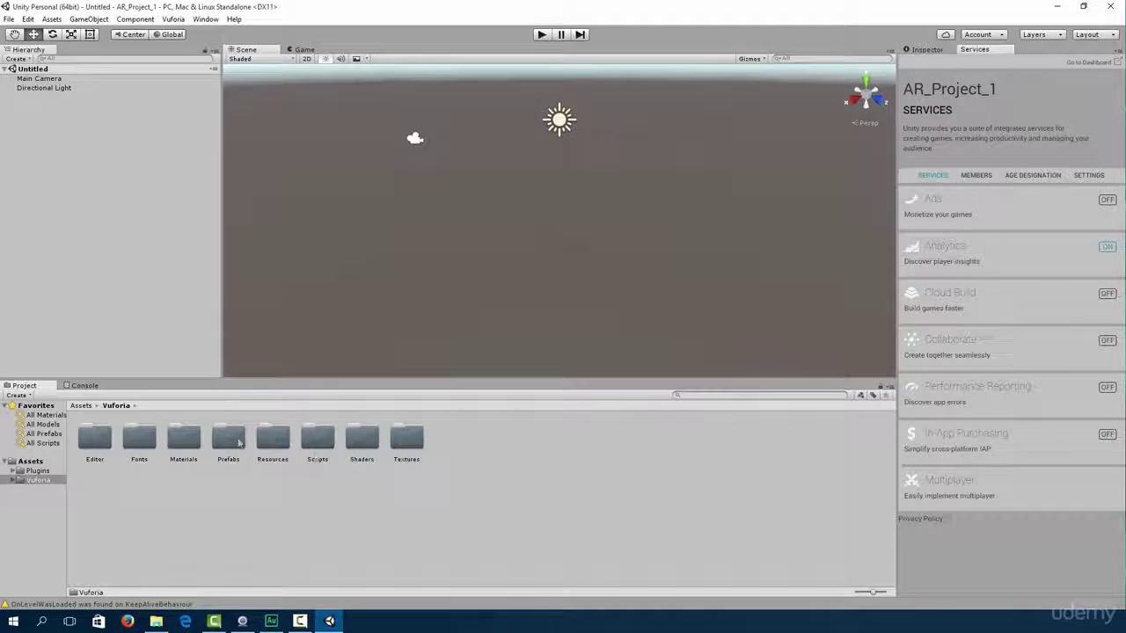
pyautogui.doubleClick(229, 439)
pyautogui.moveTo(139, 437); pyautogui.dragTo(479, 244)
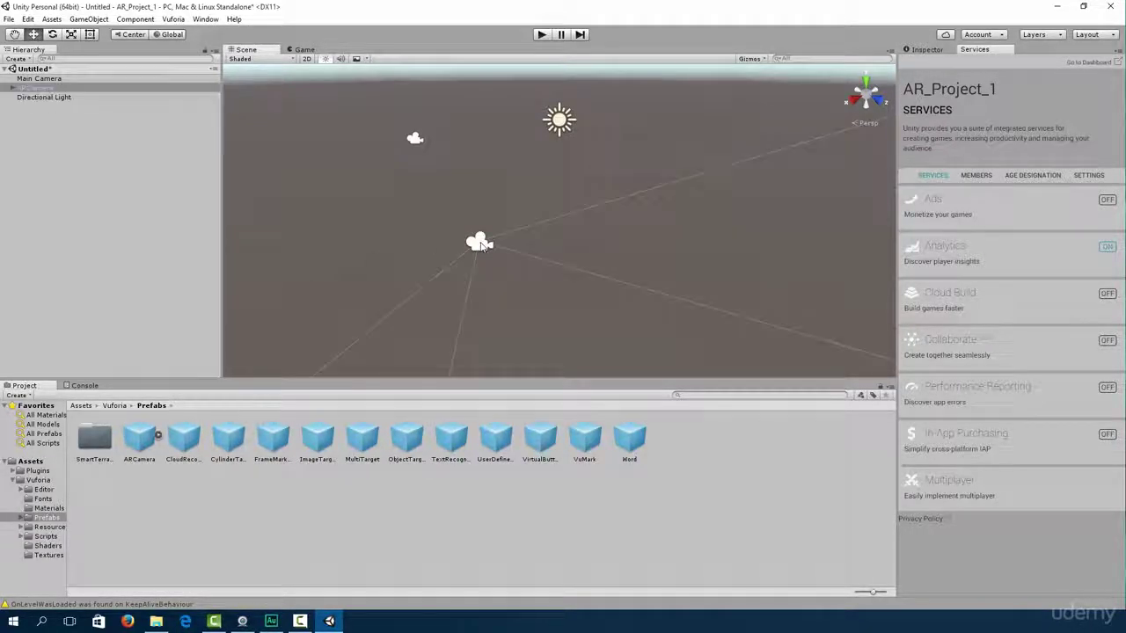
pyautogui.click(27, 78)
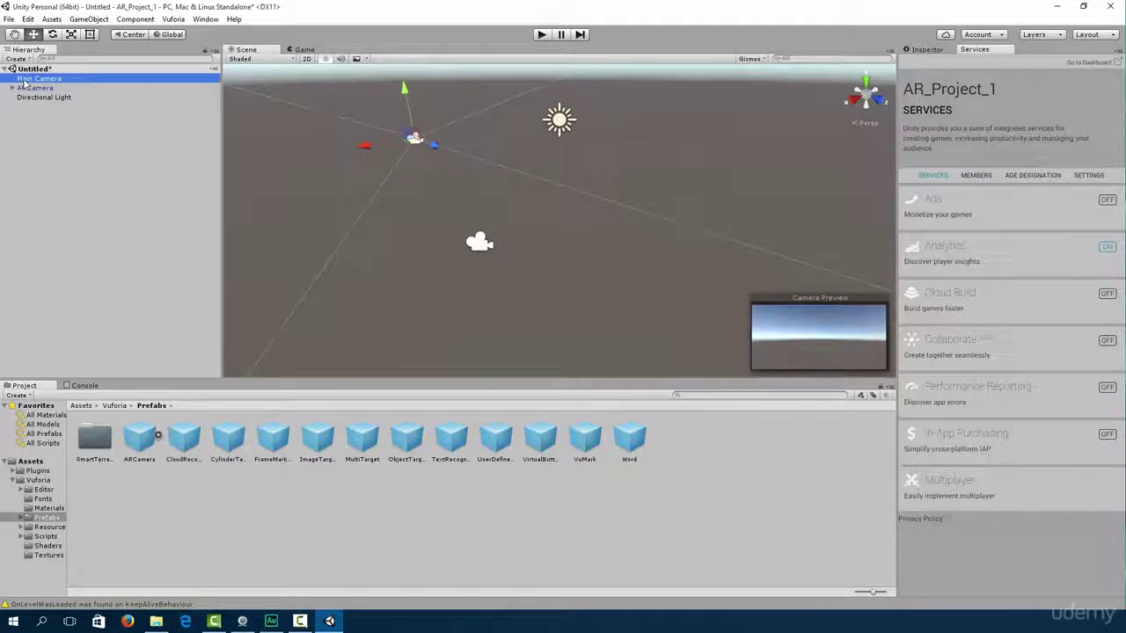
pyautogui.press('Delete')
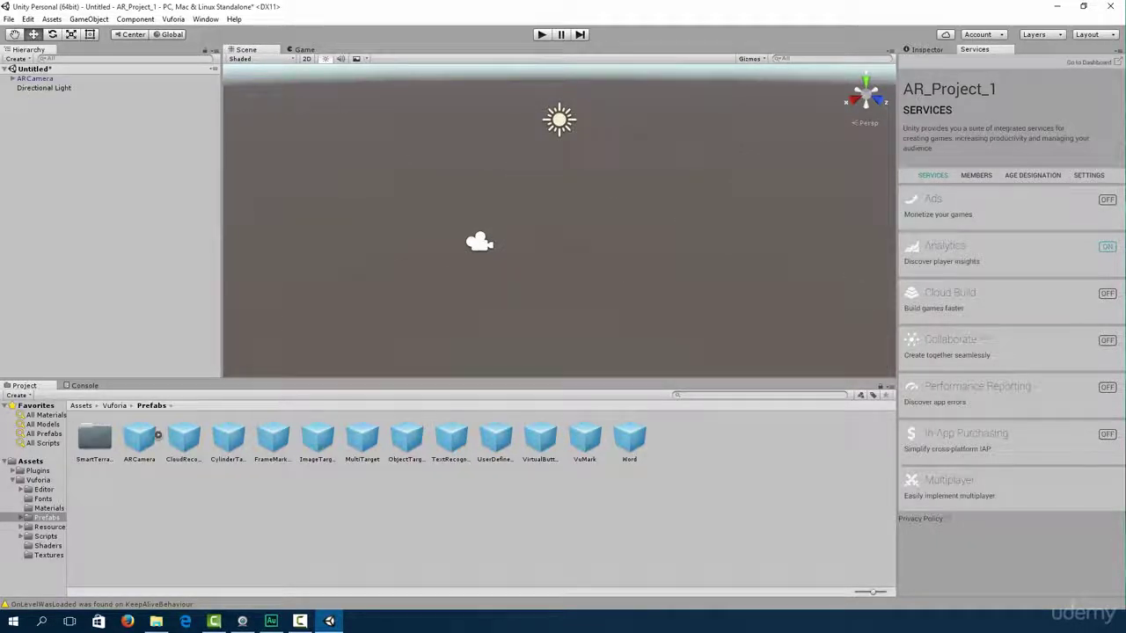
# Save the scene as AR_Scene_1 in the project's Assets folder.
pyautogui.click(8, 19)
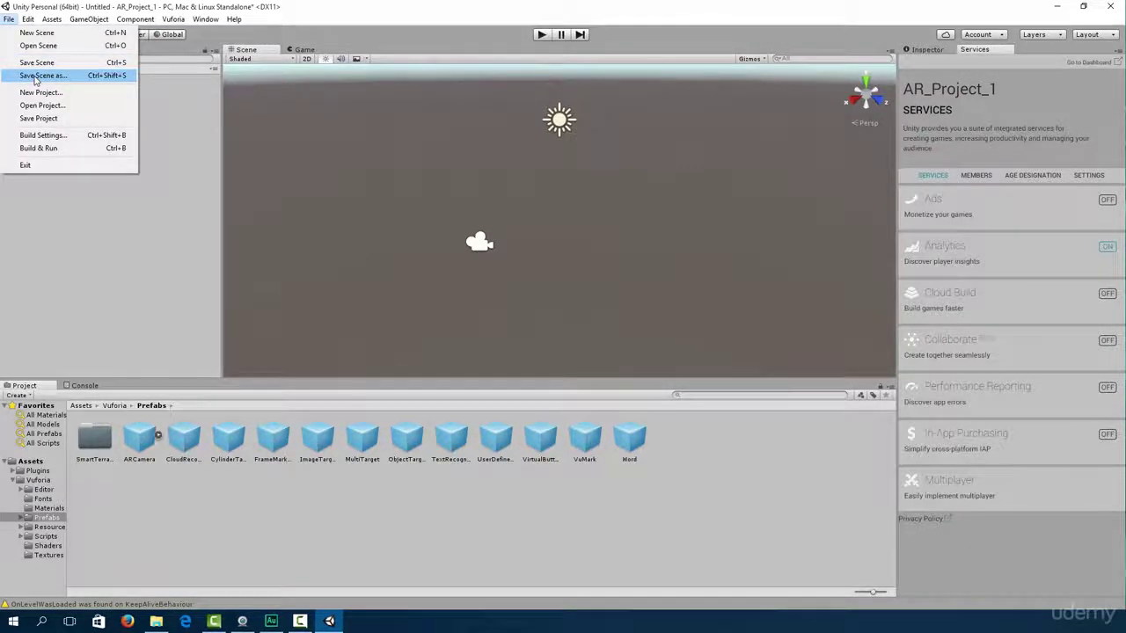
pyautogui.click(40, 76)
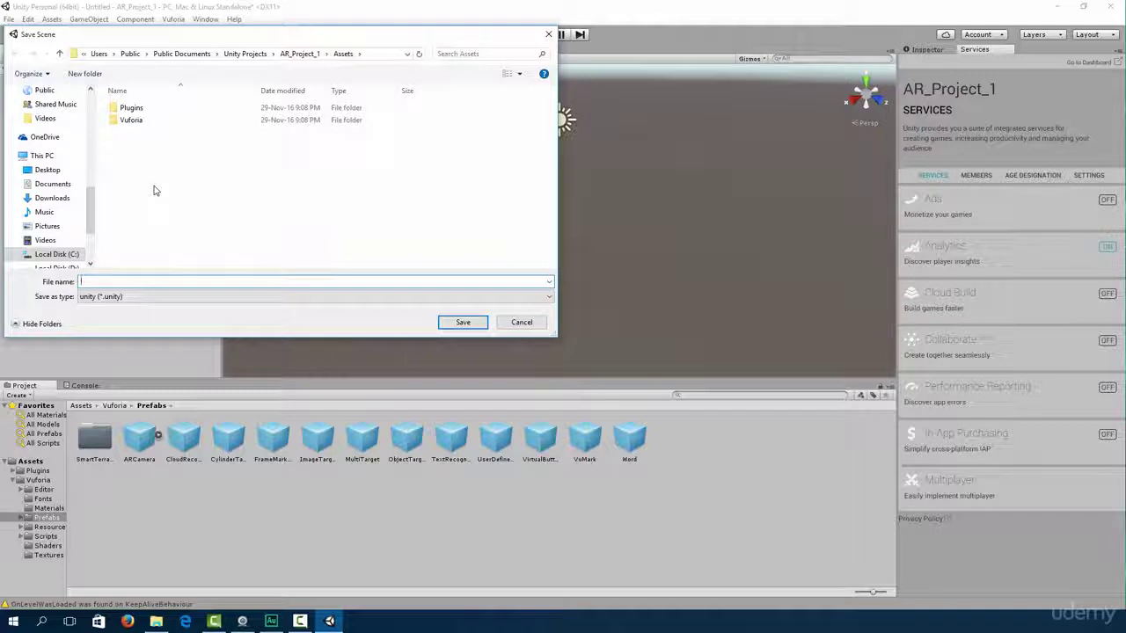
pyautogui.write('AR_Scene_1')
pyautogui.press('Return')
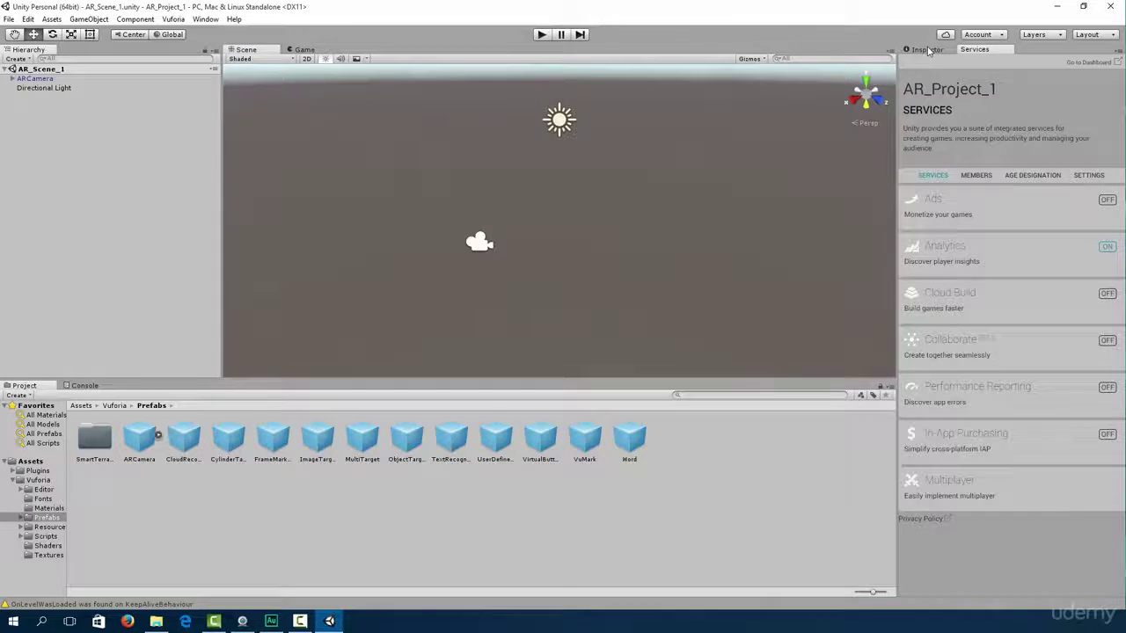
# Display the ARCamera's properties in the Inspector and open the Vuforia Developer Portal's License Manager in Firefox.
pyautogui.click(928, 51)
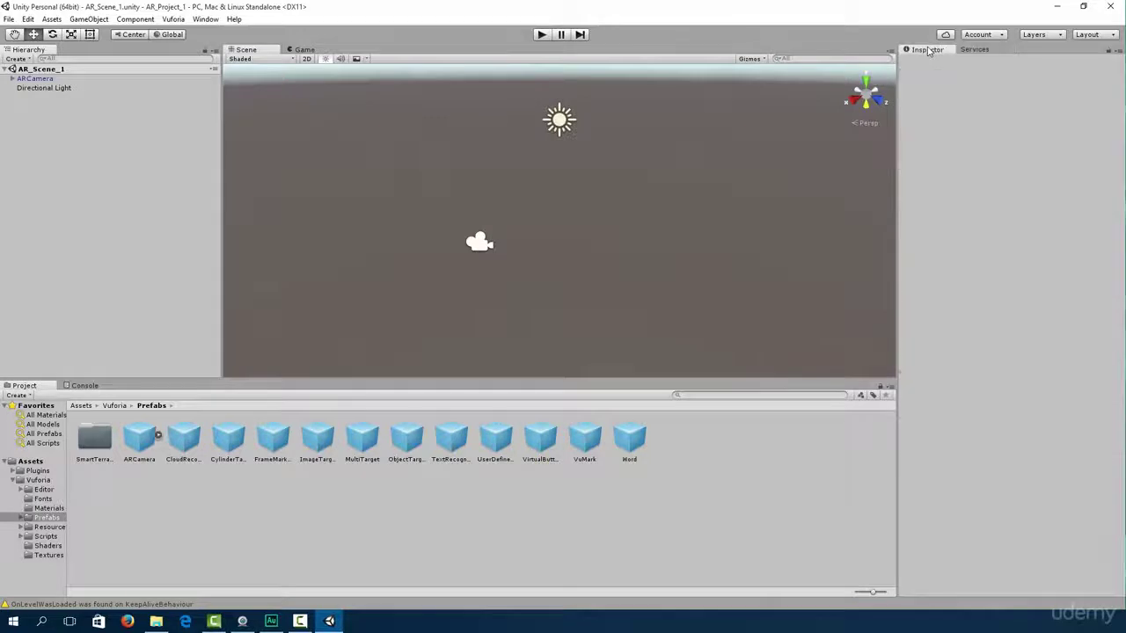
pyautogui.click(42, 78)
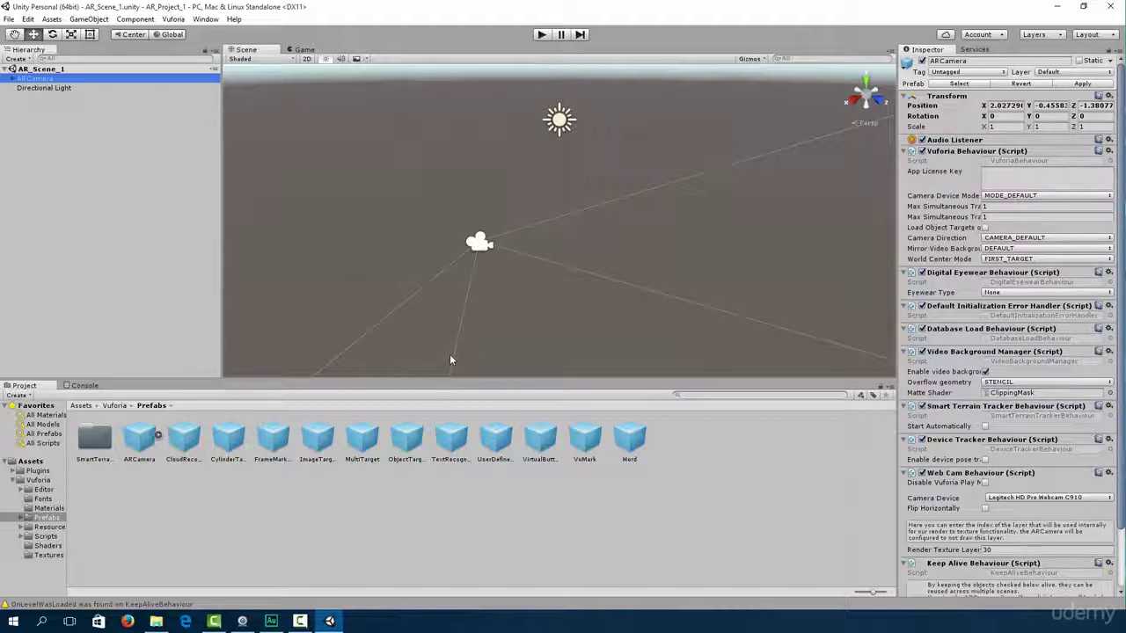
pyautogui.click(127, 621)
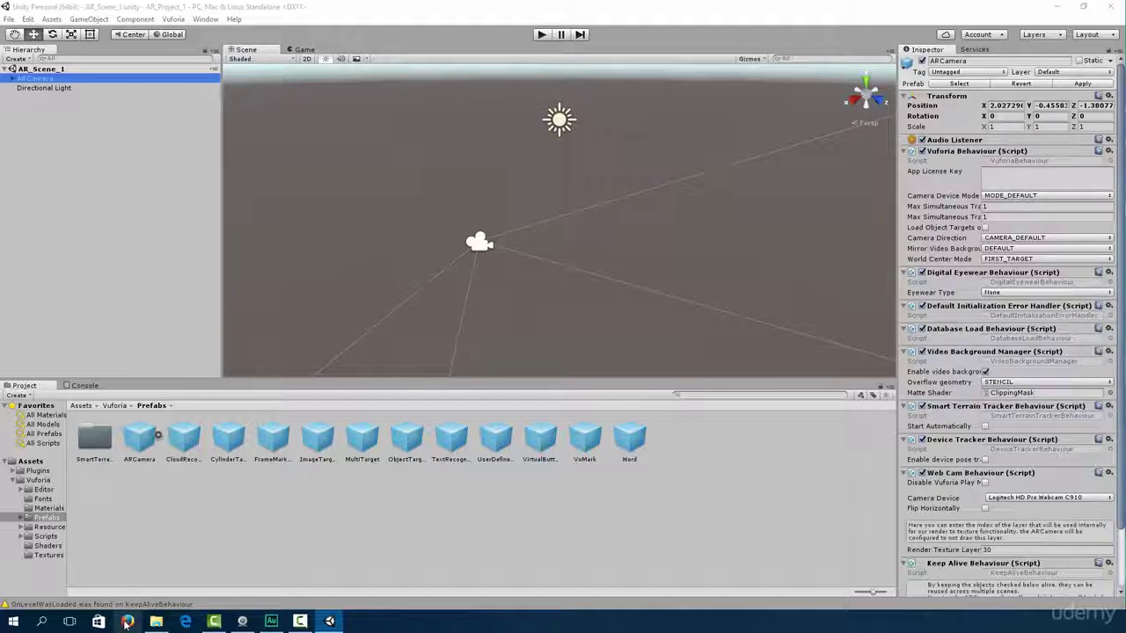
pyautogui.write('vuf')
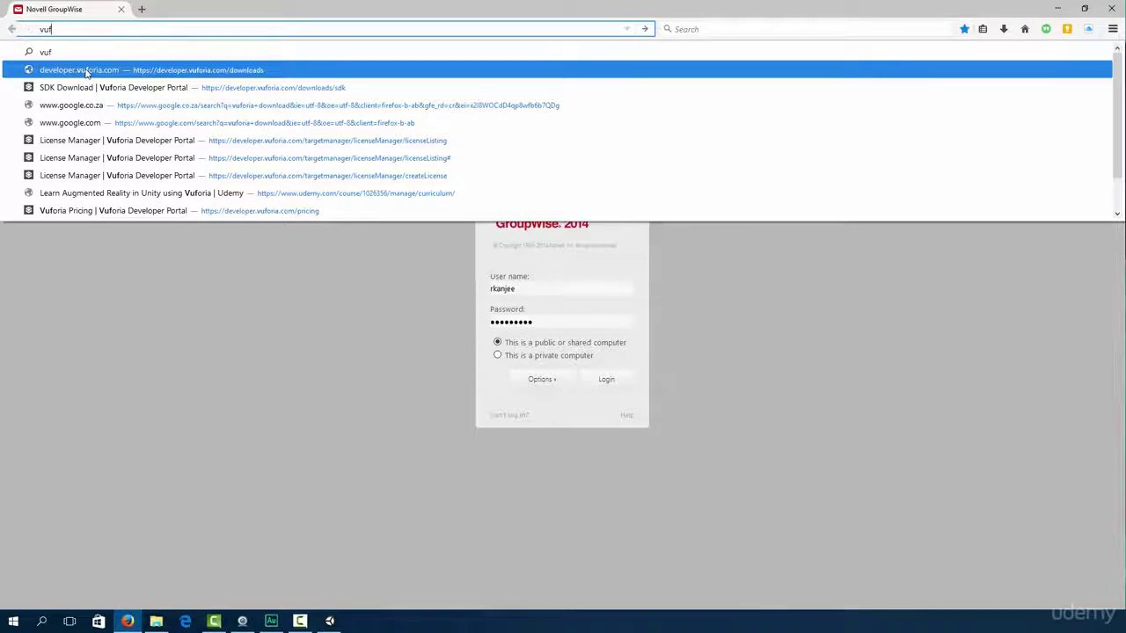
pyautogui.click(85, 70)
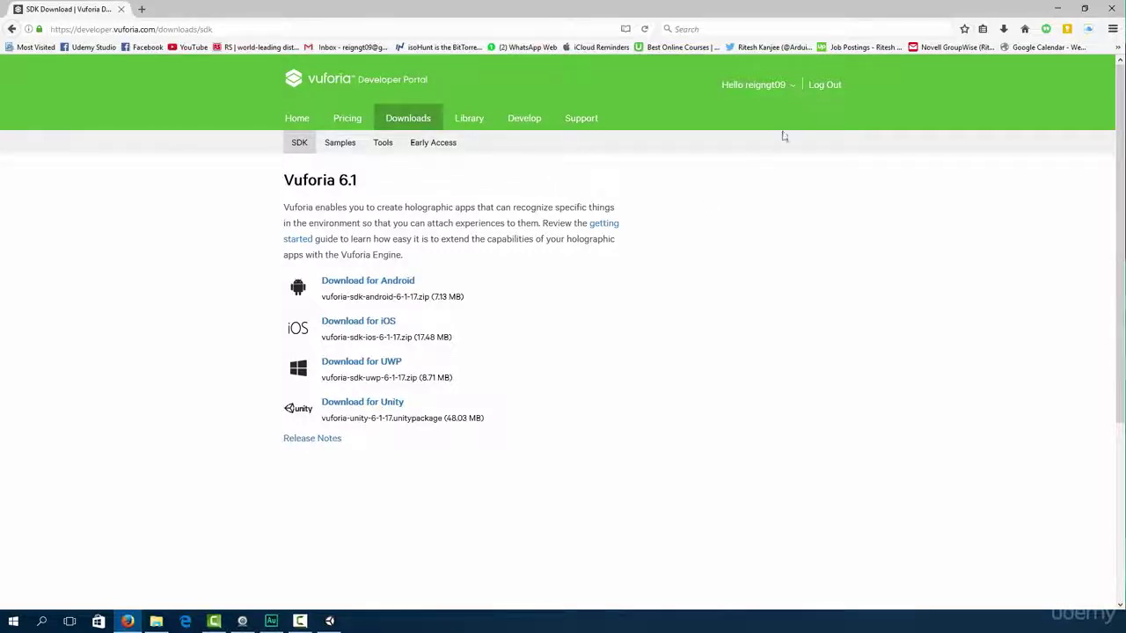
pyautogui.click(794, 91)
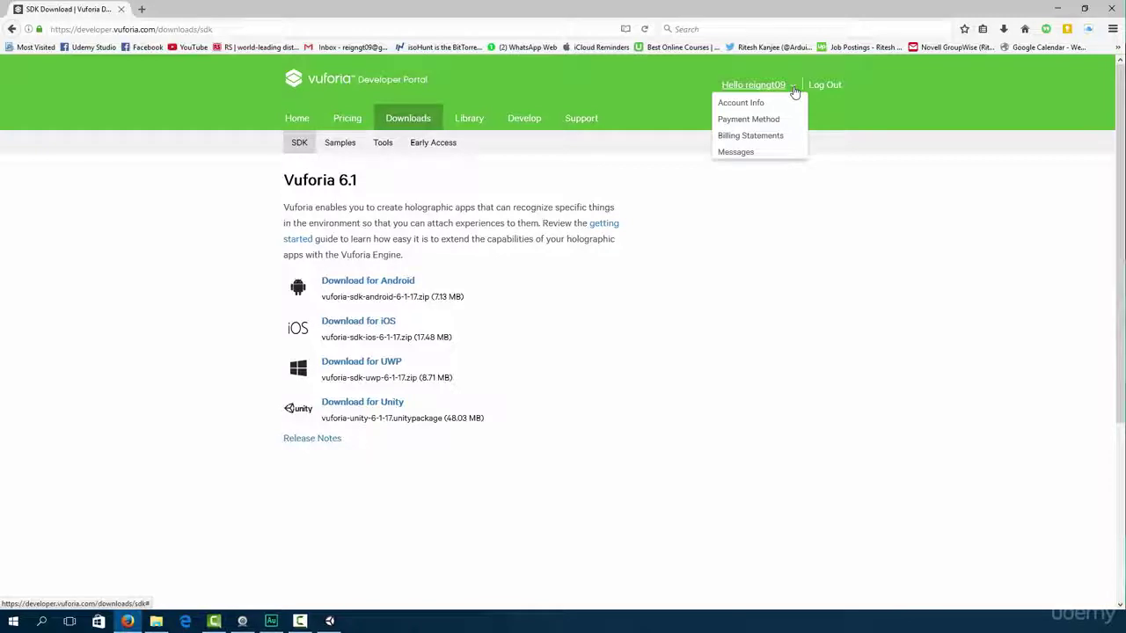
pyautogui.click(513, 123)
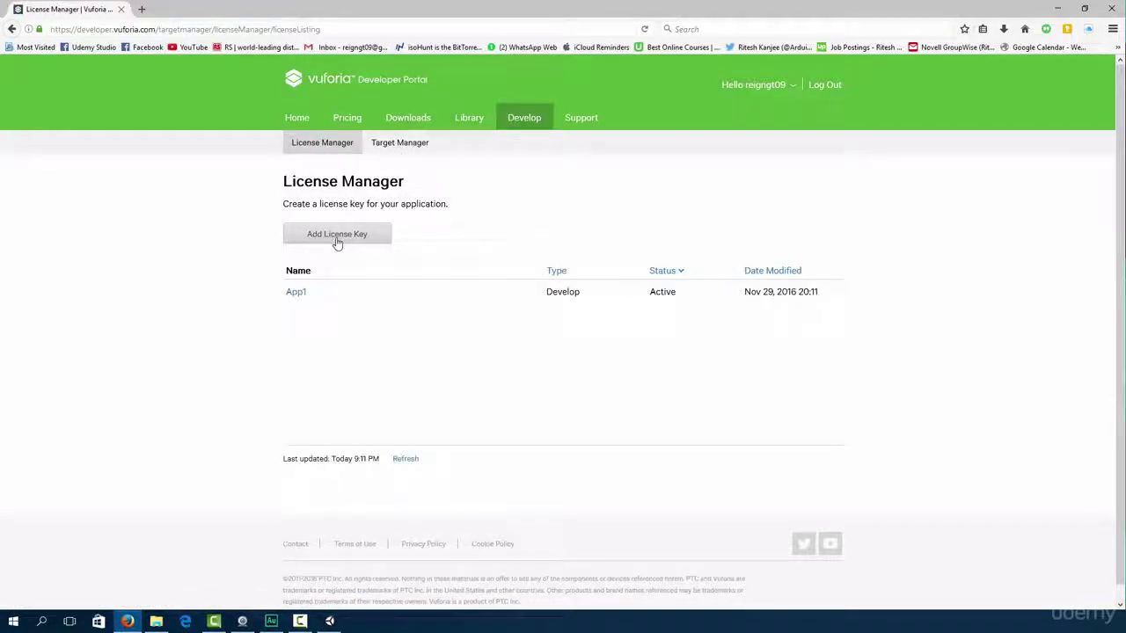
# Create a Development license key for an app named App_marker_1 and accept the Vuforia Developer Agreement.
pyautogui.click(336, 239)
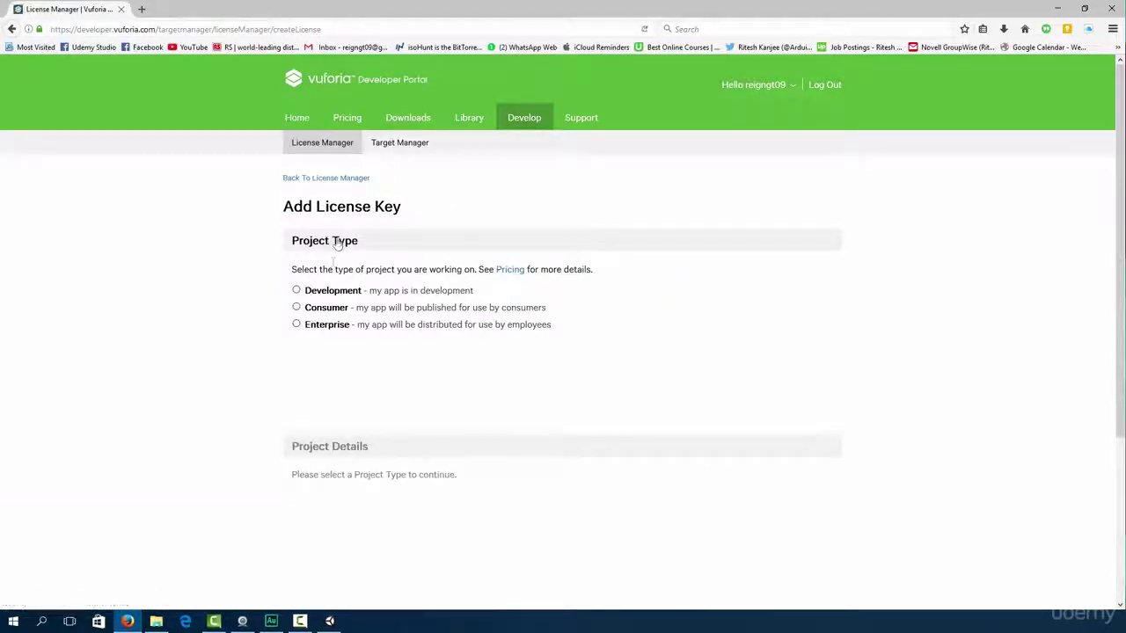
pyautogui.click(297, 291)
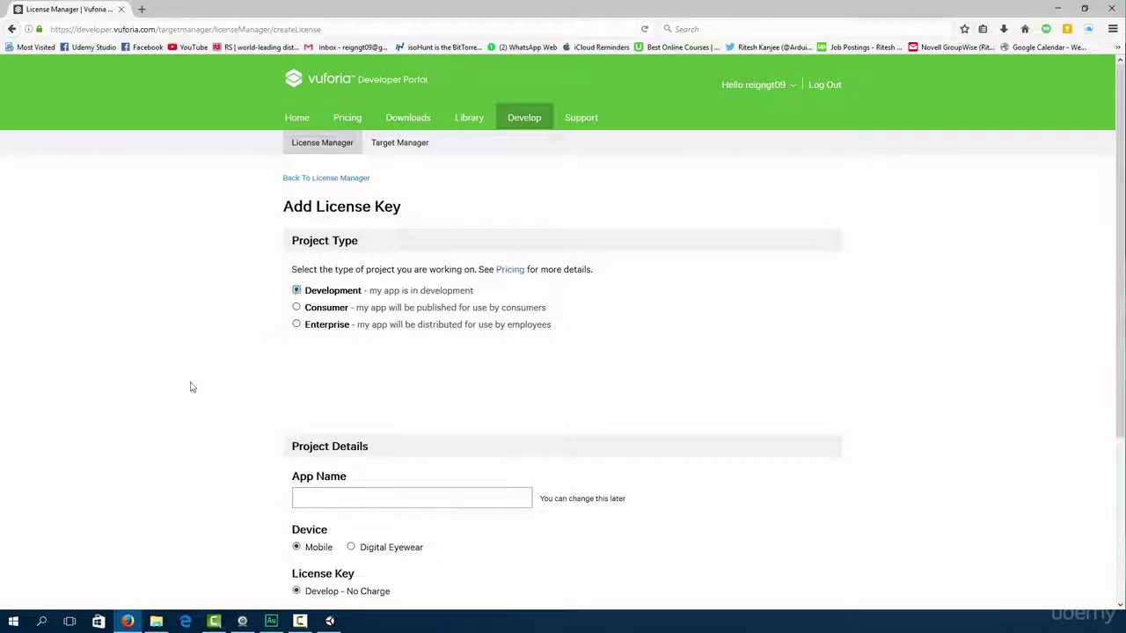
pyautogui.scroll(-3, 190, 387)
pyautogui.click(340, 300)
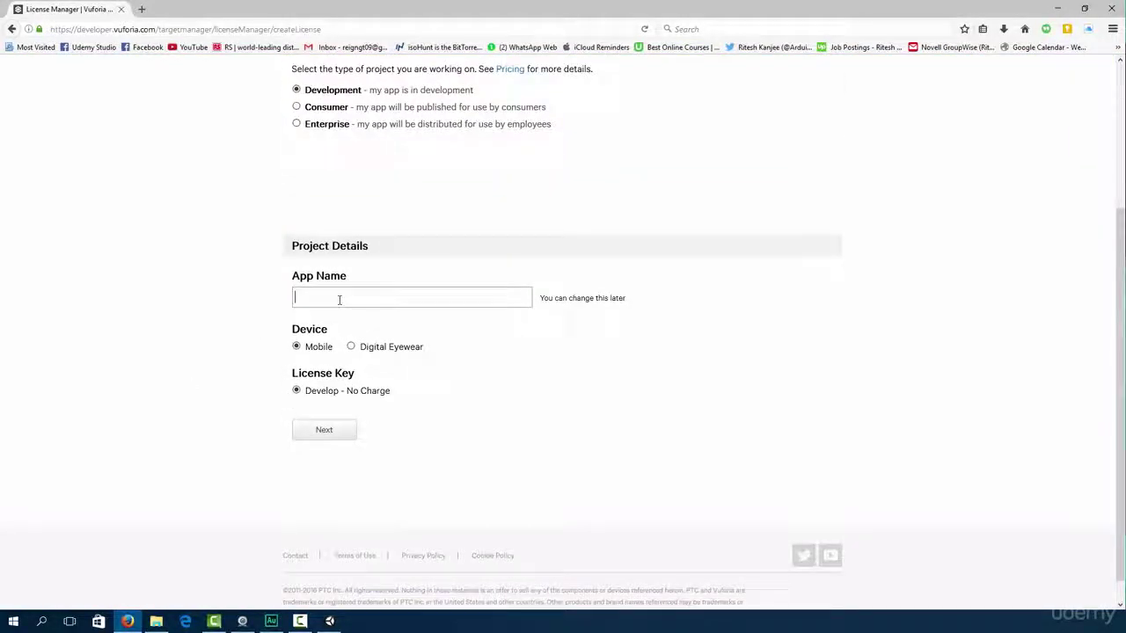
pyautogui.write('App_marker_1')
pyautogui.click(328, 430)
pyautogui.click(328, 430)
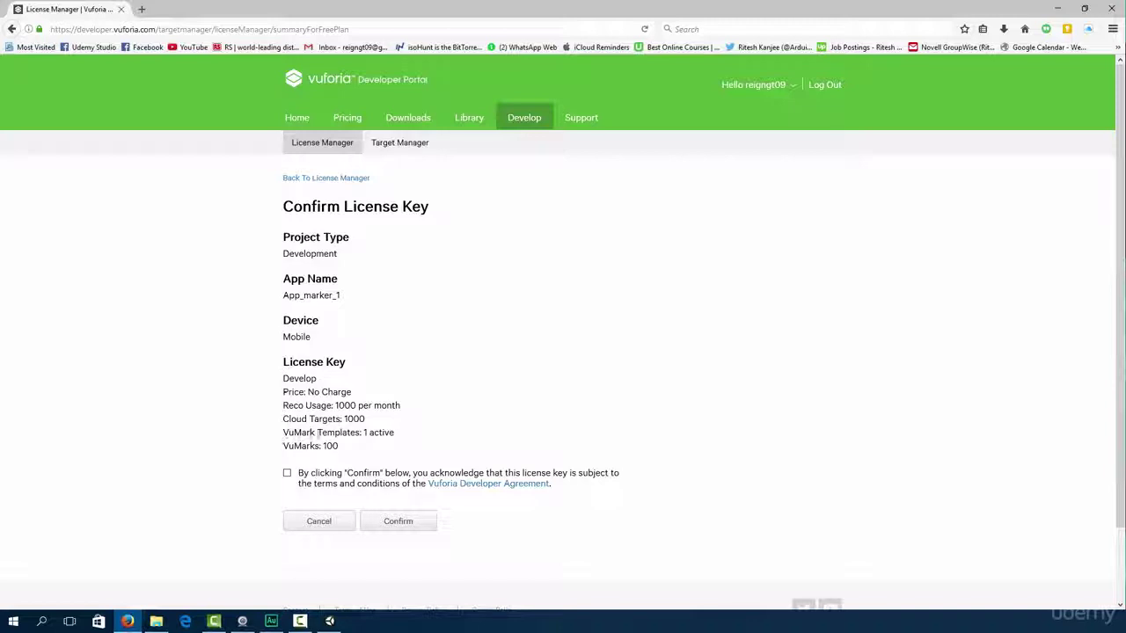
pyautogui.click(287, 473)
pyautogui.click(404, 523)
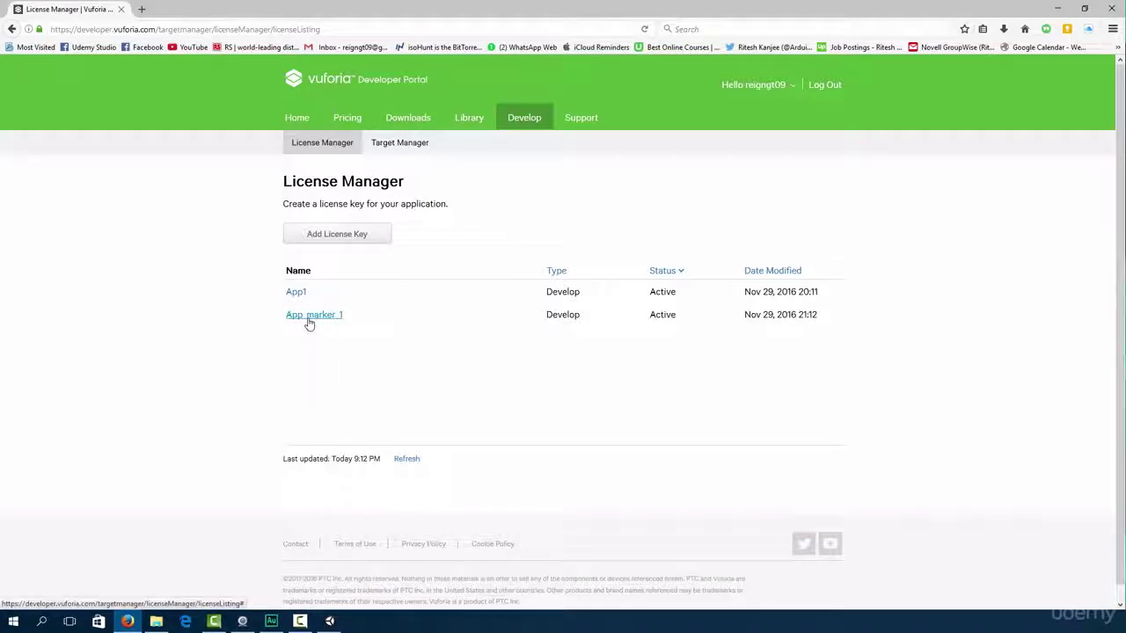
# Copy the license key of App_marker_1 and paste it into the ARCamera's App License Key field in Unity.
pyautogui.click(309, 322)
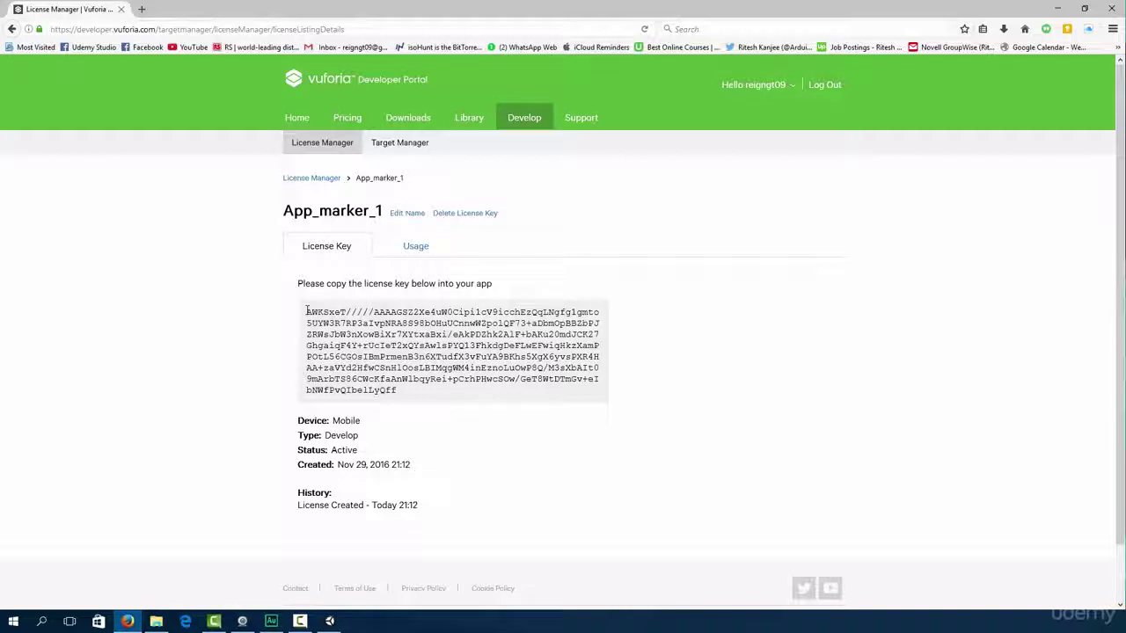
pyautogui.moveTo(307, 313); pyautogui.dragTo(398, 396)
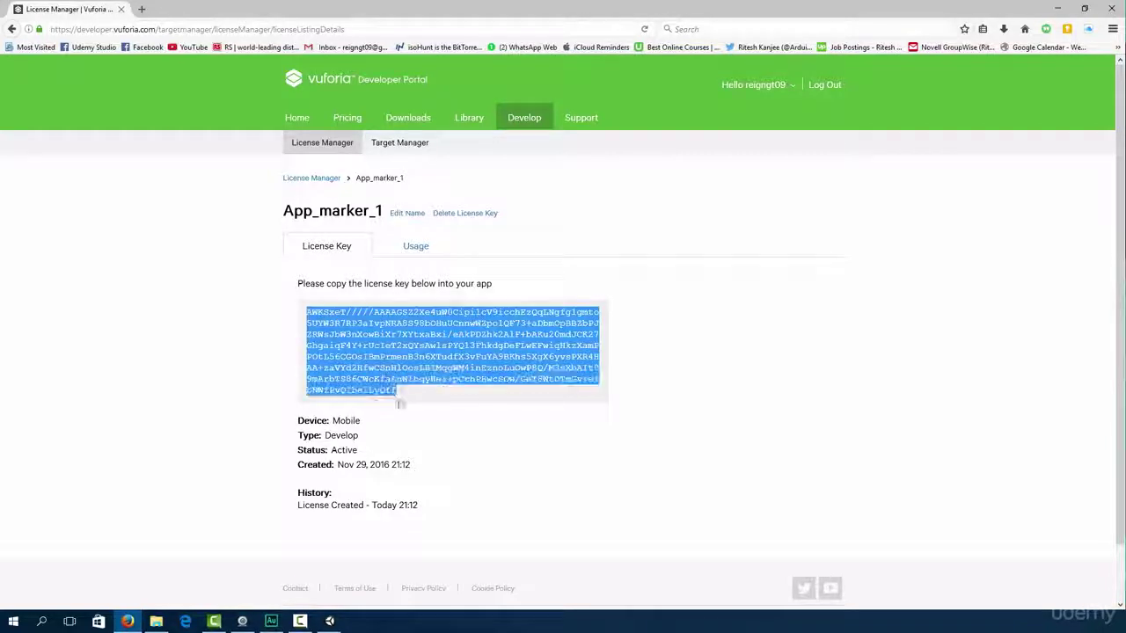
pyautogui.rightClick(414, 387)
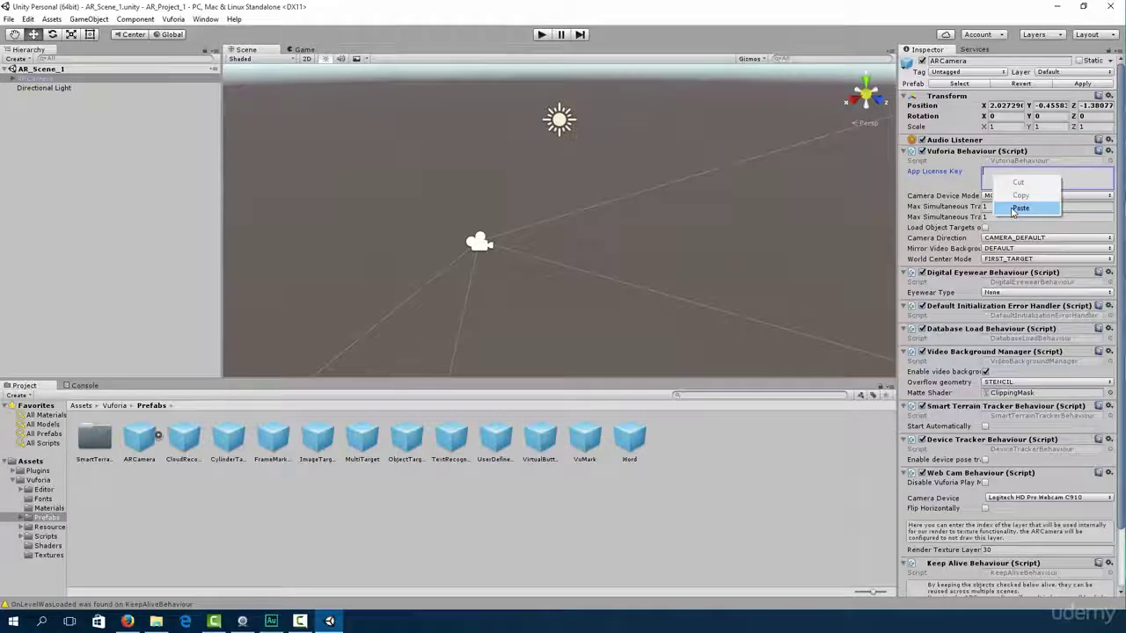
pyautogui.click(1011, 208)
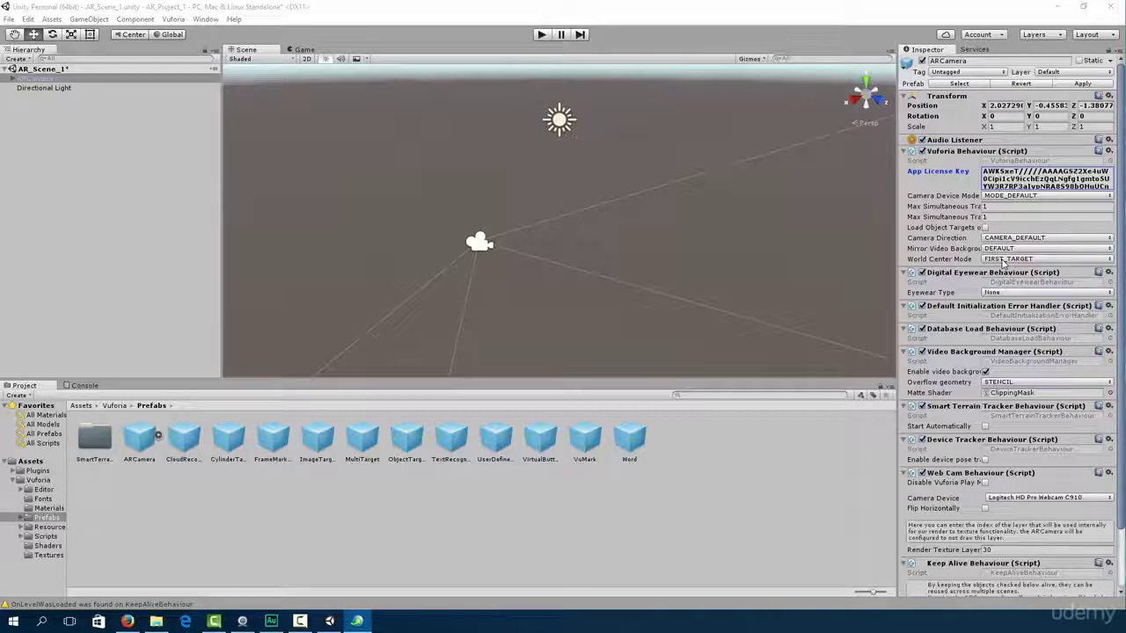
# Set the ARCamera's World Center Mode to DEVICE_TRACKING and save the scene.
pyautogui.click(1002, 260)
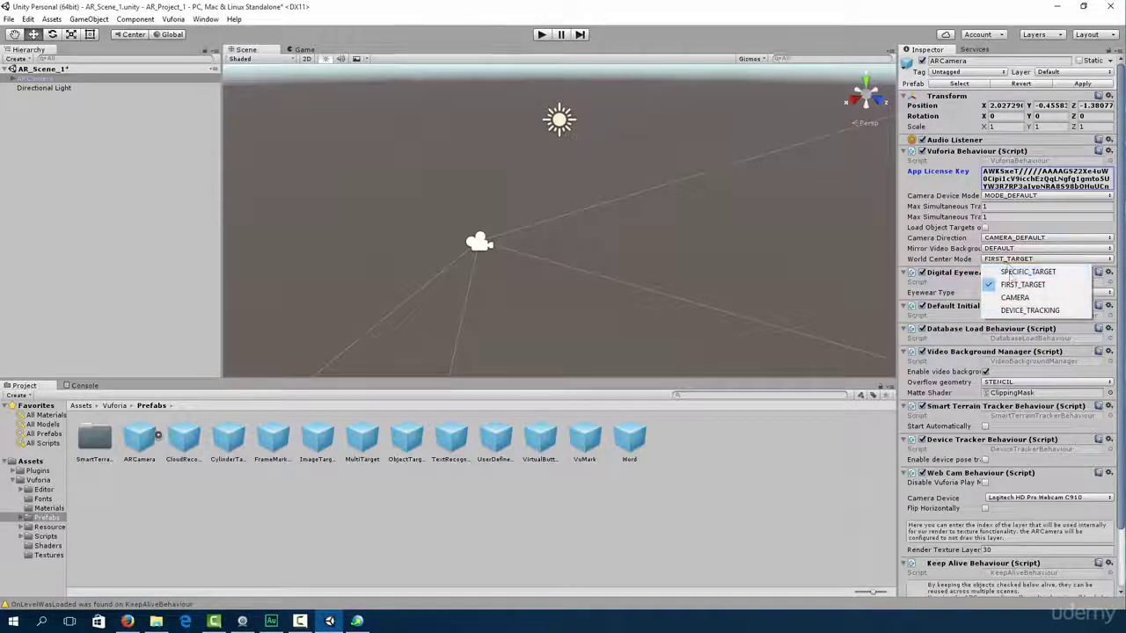
pyautogui.click(1013, 311)
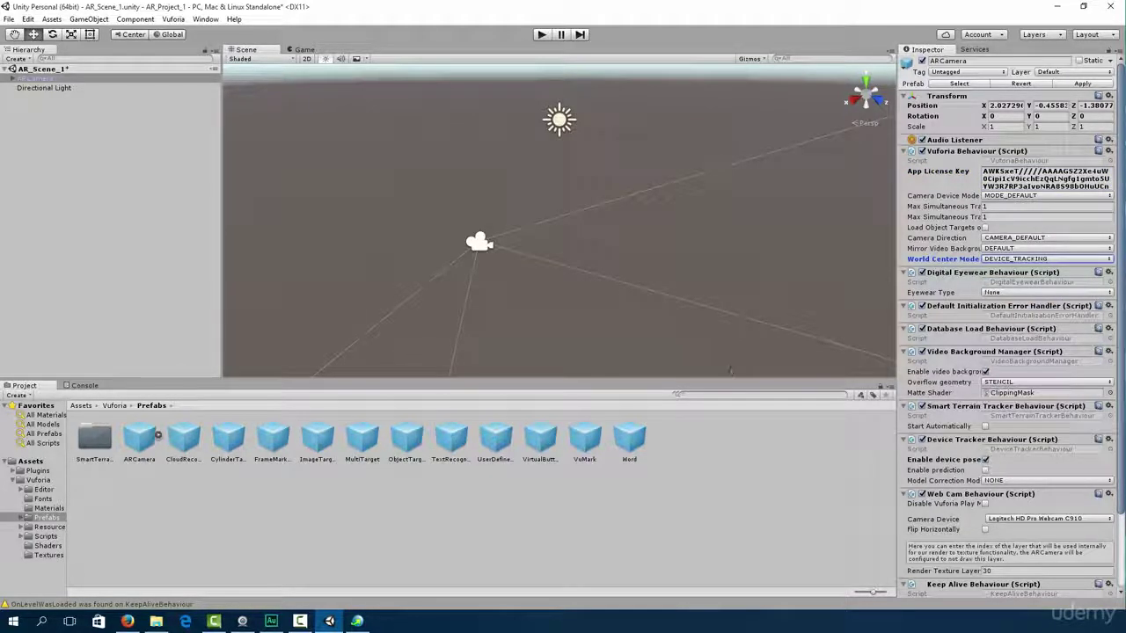
pyautogui.click(787, 459)
pyautogui.click(8, 19)
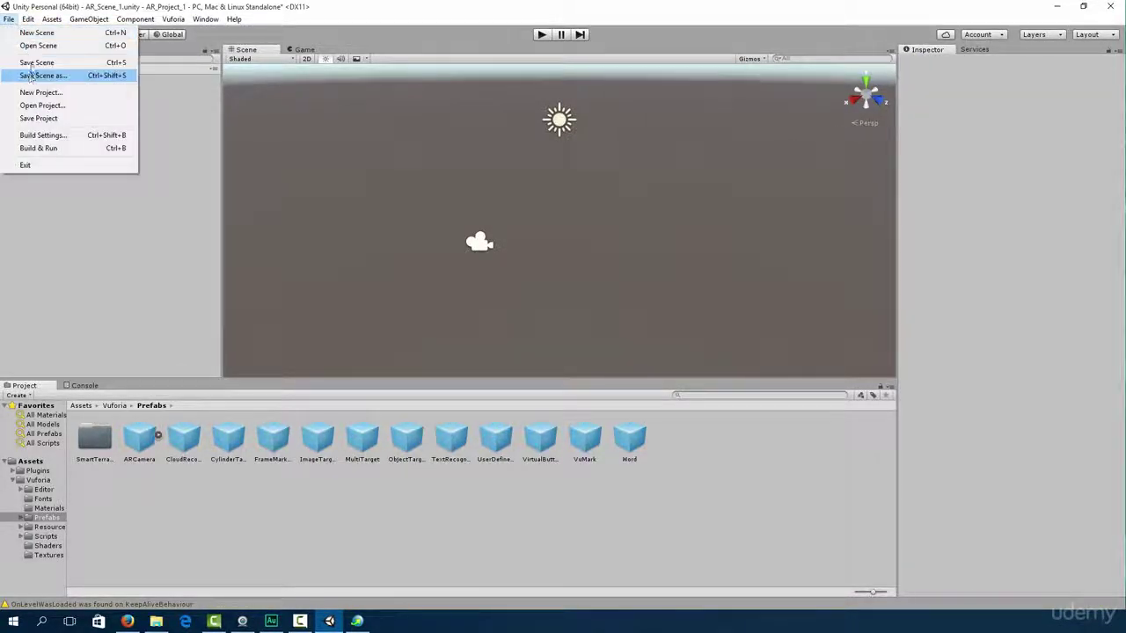
pyautogui.click(31, 64)
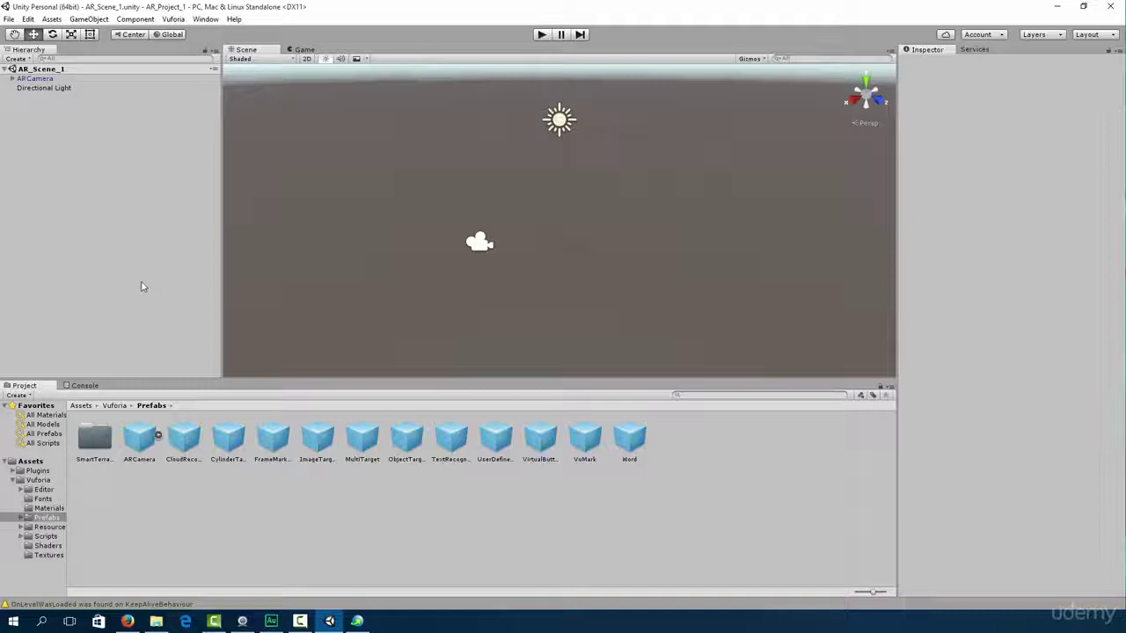
# Switch to Firefox and create a Device database named IronMan in the Vuforia Developer Portal's Target Manager.
pyautogui.click(128, 620)
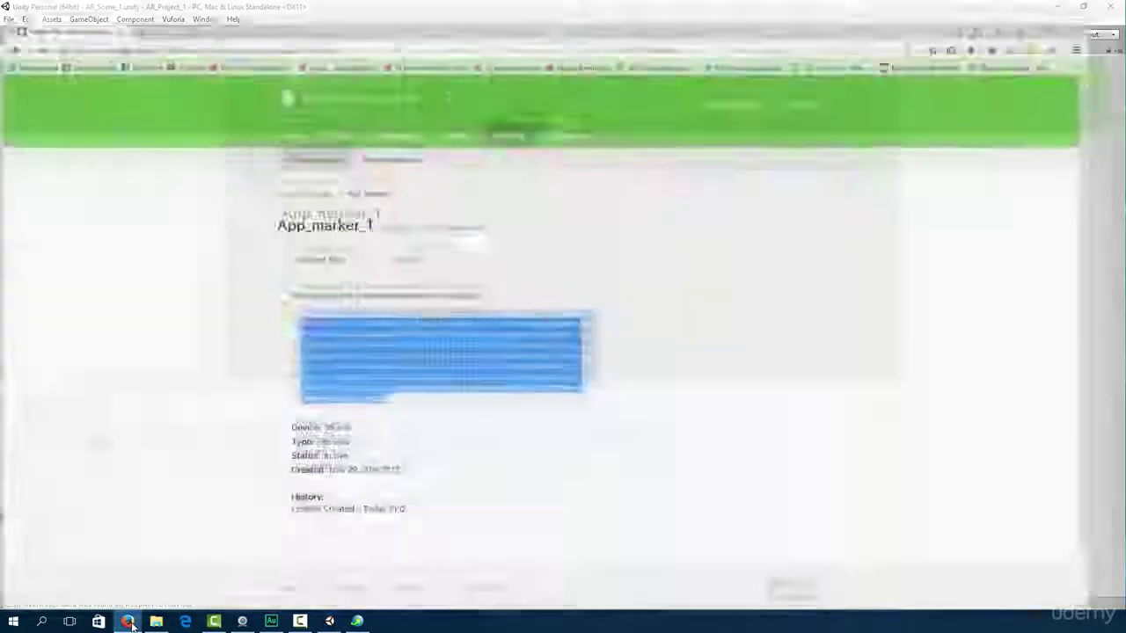
pyautogui.click(397, 152)
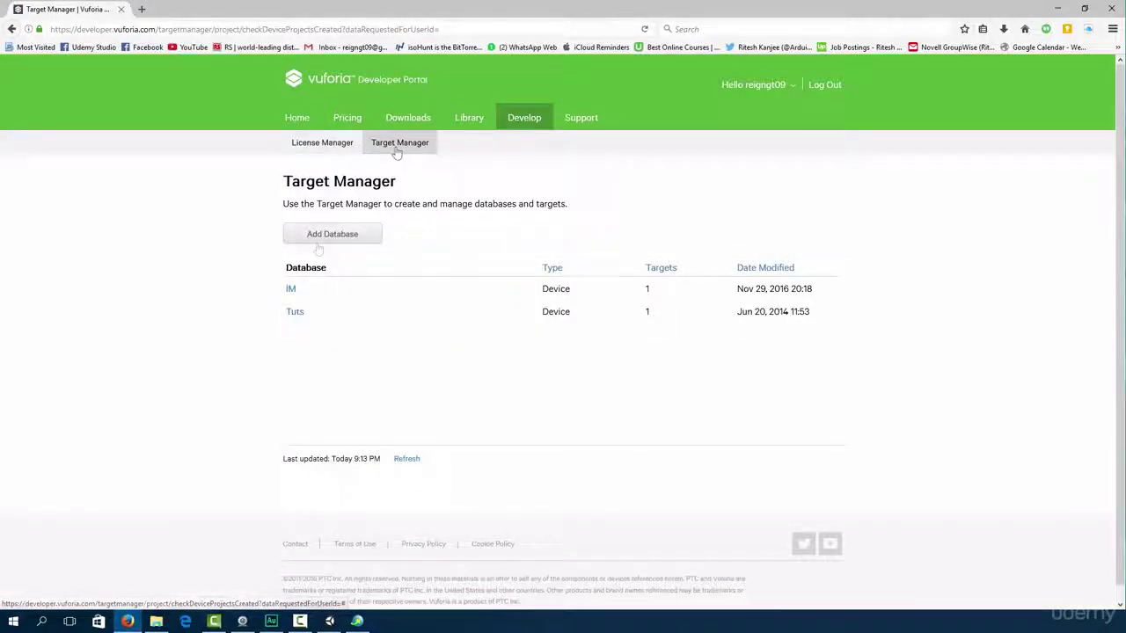
pyautogui.click(324, 235)
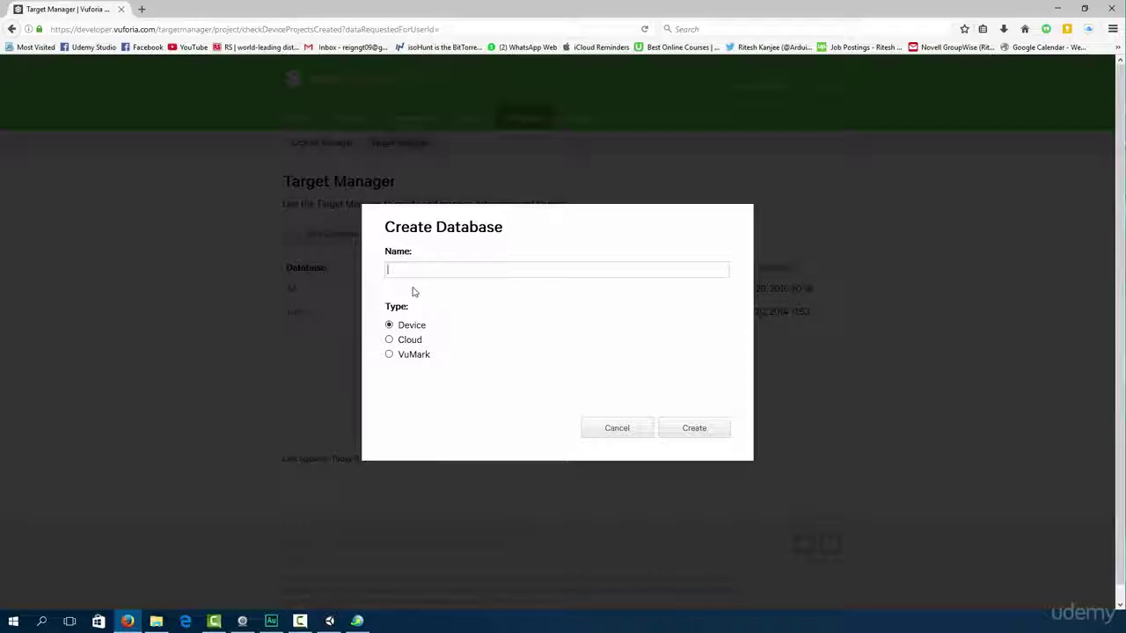
pyautogui.write('IronMan')
pyautogui.click(701, 431)
# Find the Empire Iron Man 3 cover with a web search for "iron man magazine cover" and save it as ironman.jpg in the Markers folder.
pyautogui.click(141, 9)
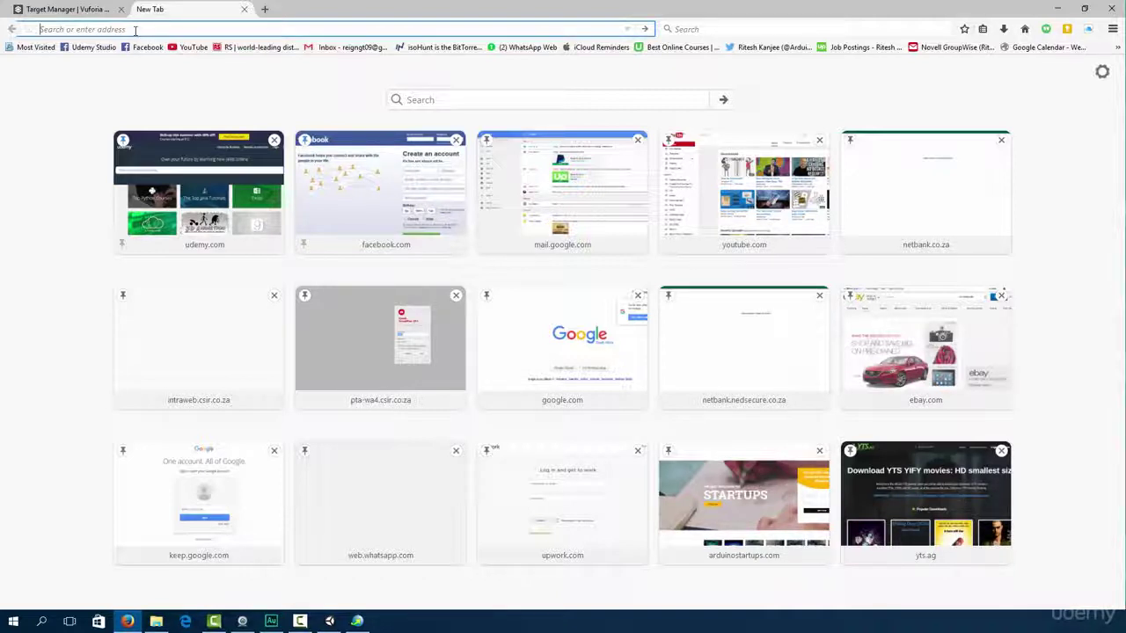
pyautogui.write('iron man magazine c')
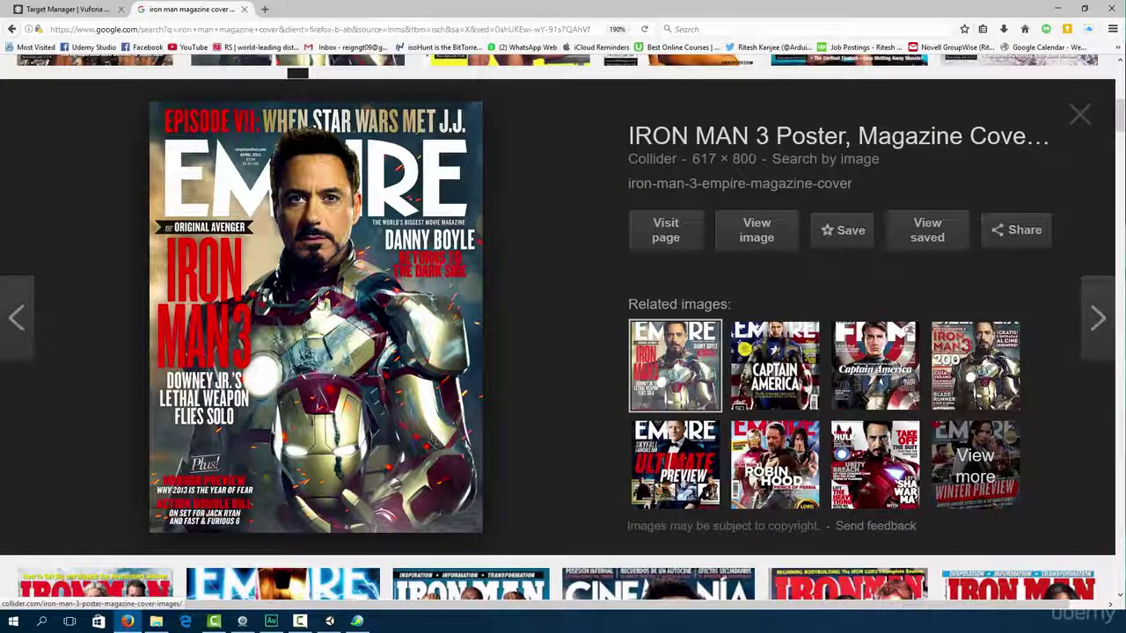
pyautogui.rightClick(308, 295)
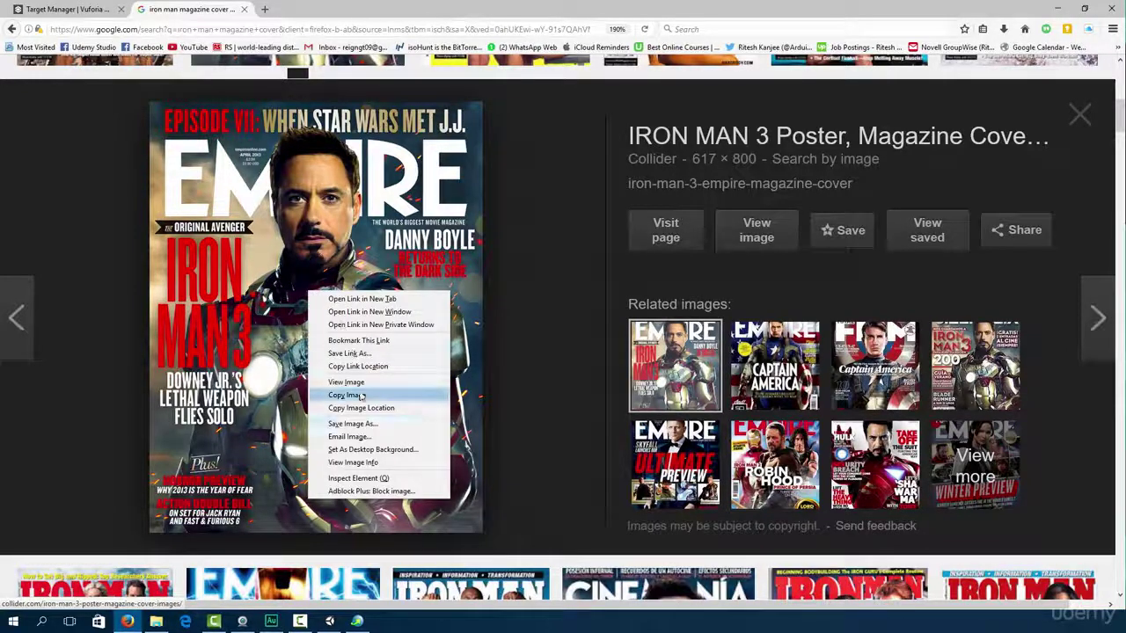
pyautogui.click(356, 424)
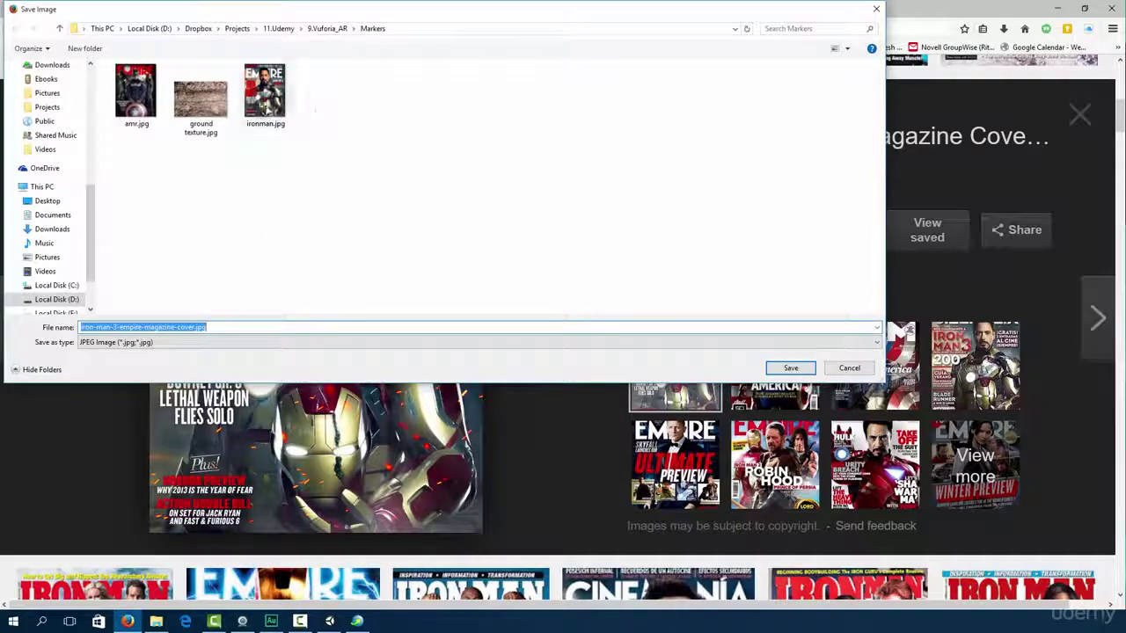
pyautogui.click(264, 95)
pyautogui.click(789, 369)
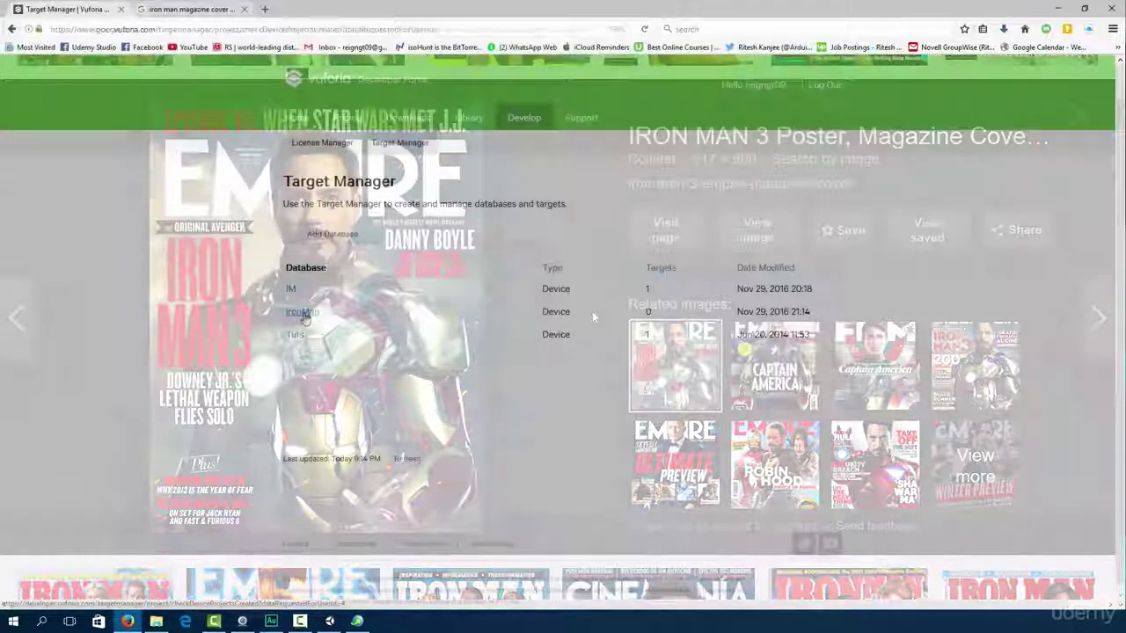
# Add a Single Image target from ironman.jpg with a width of 5 to the IronMan database.
pyautogui.click(302, 312)
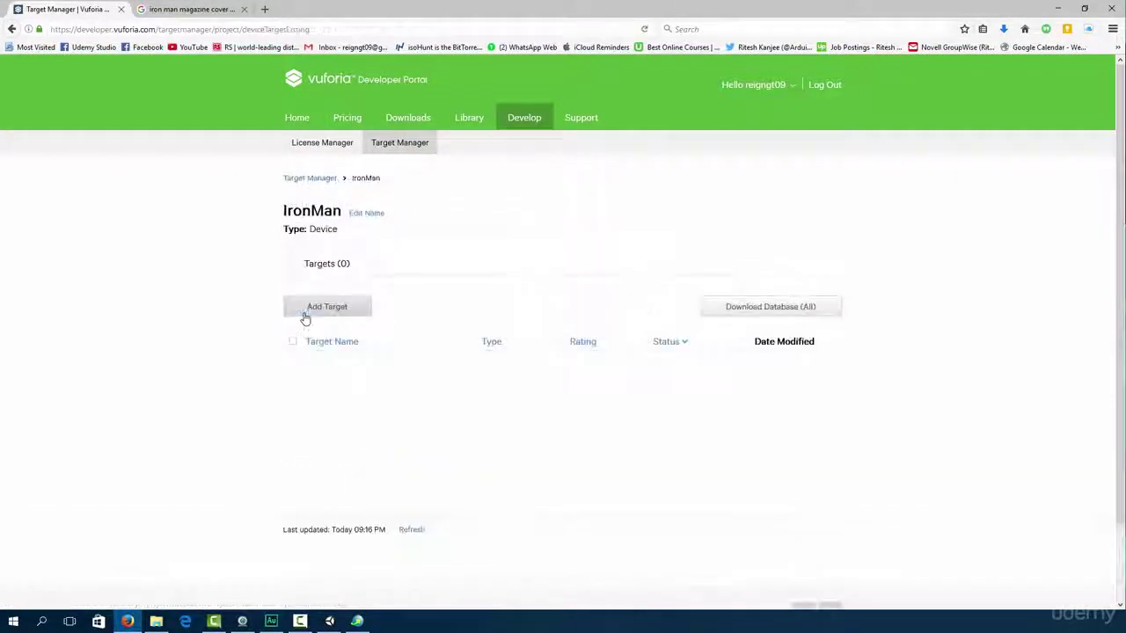
pyautogui.click(315, 309)
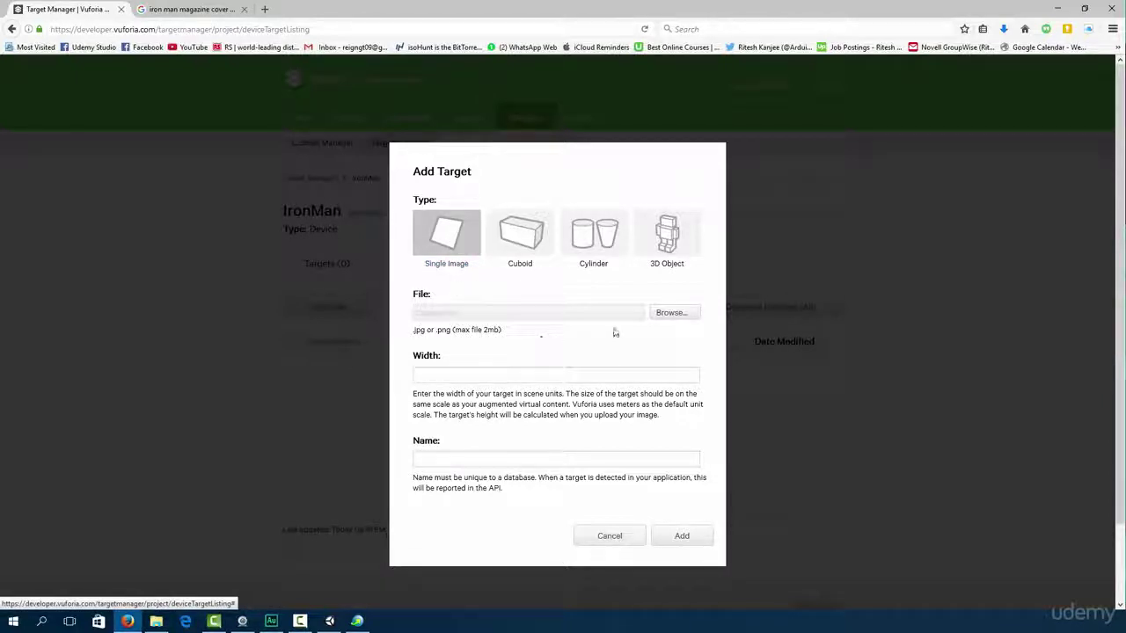
pyautogui.click(671, 314)
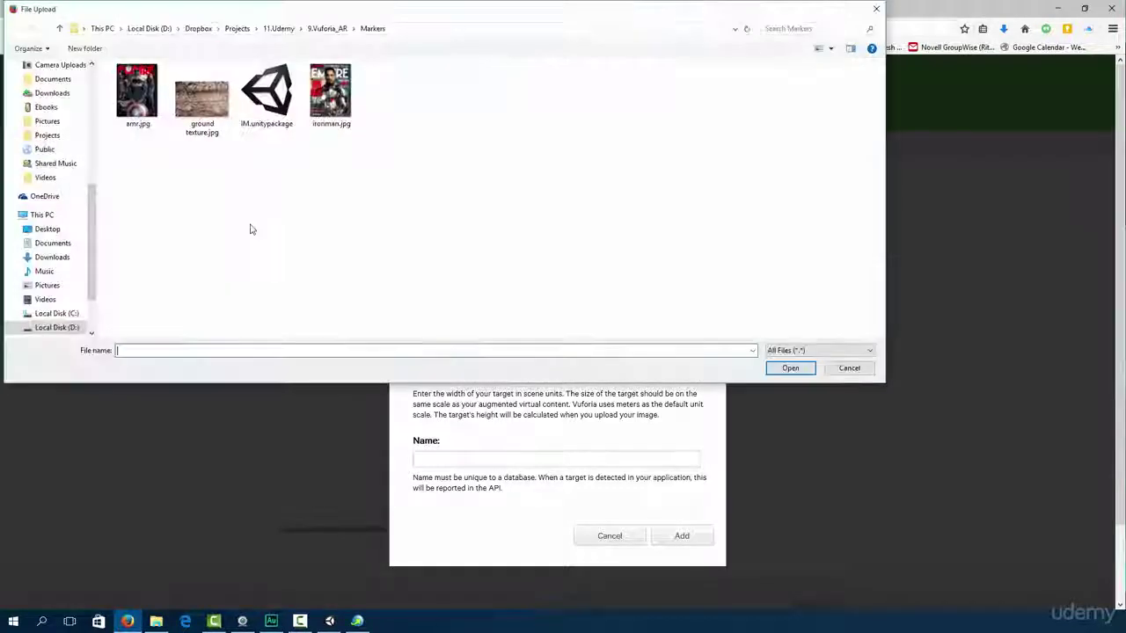
pyautogui.doubleClick(329, 95)
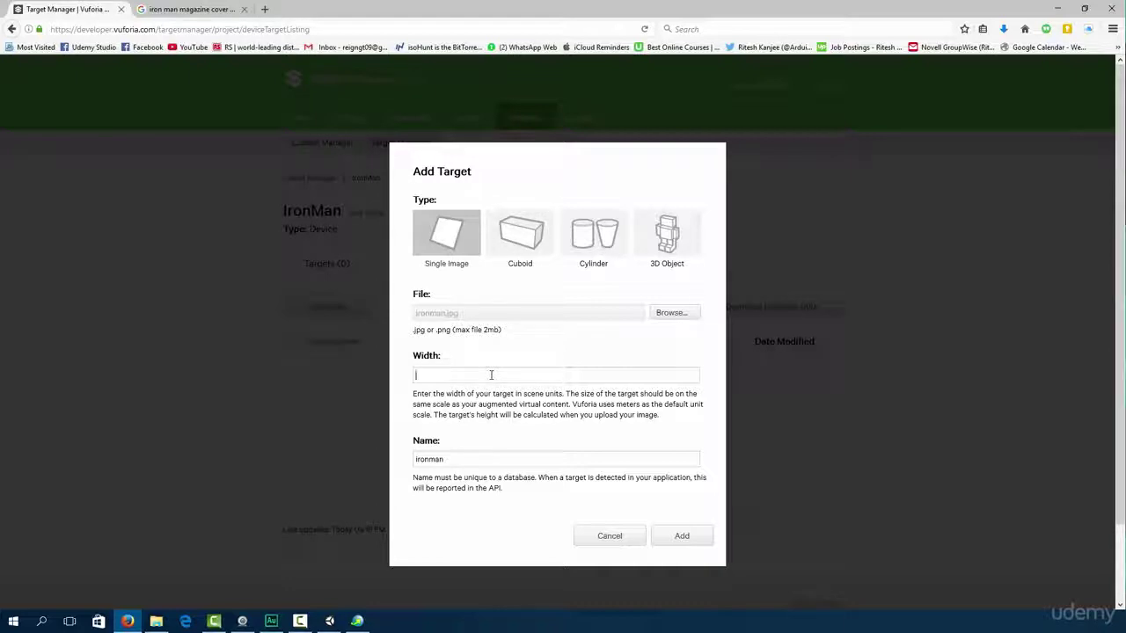
pyautogui.write('5')
pyautogui.click(678, 541)
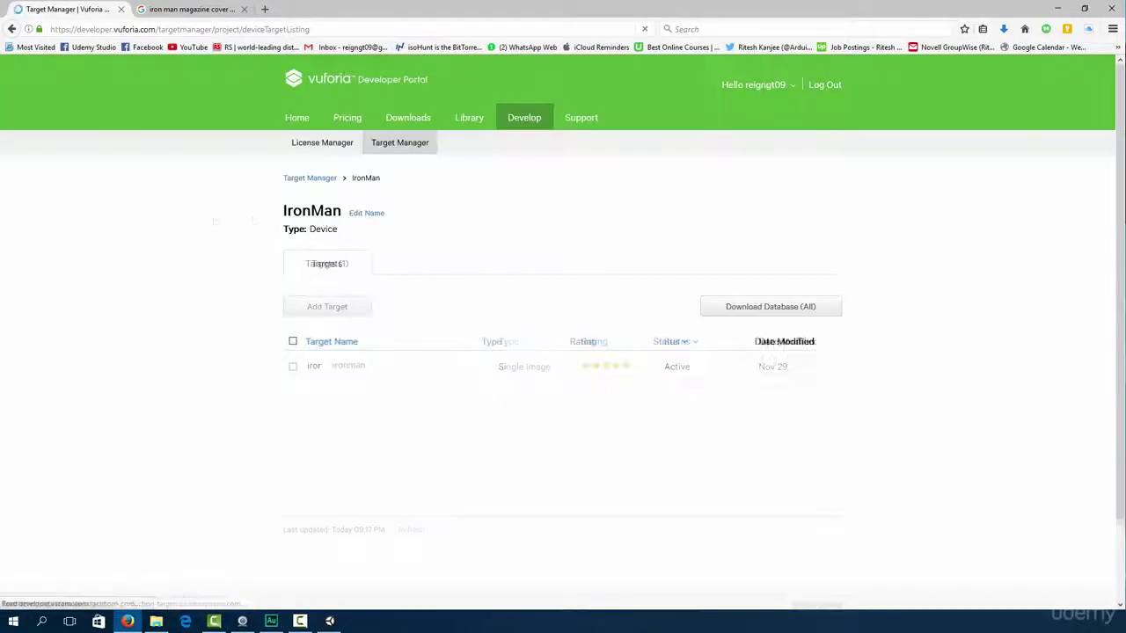
# Download the IronMan target database for the Unity Editor and save the package file.
pyautogui.click(746, 308)
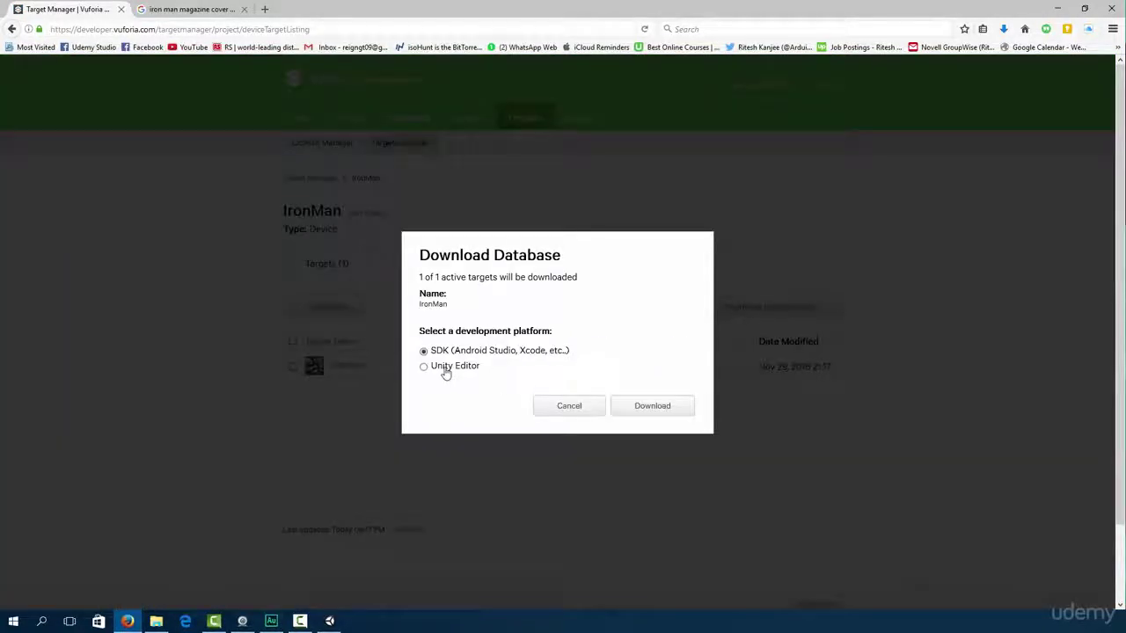
pyautogui.click(444, 367)
pyautogui.click(652, 413)
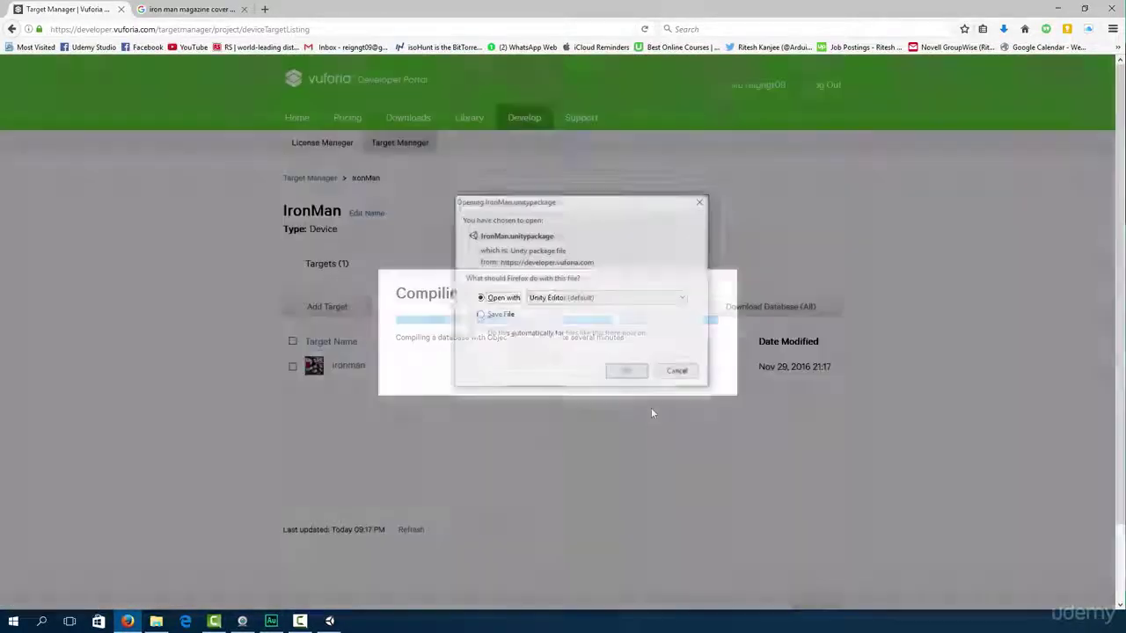
pyautogui.click(481, 315)
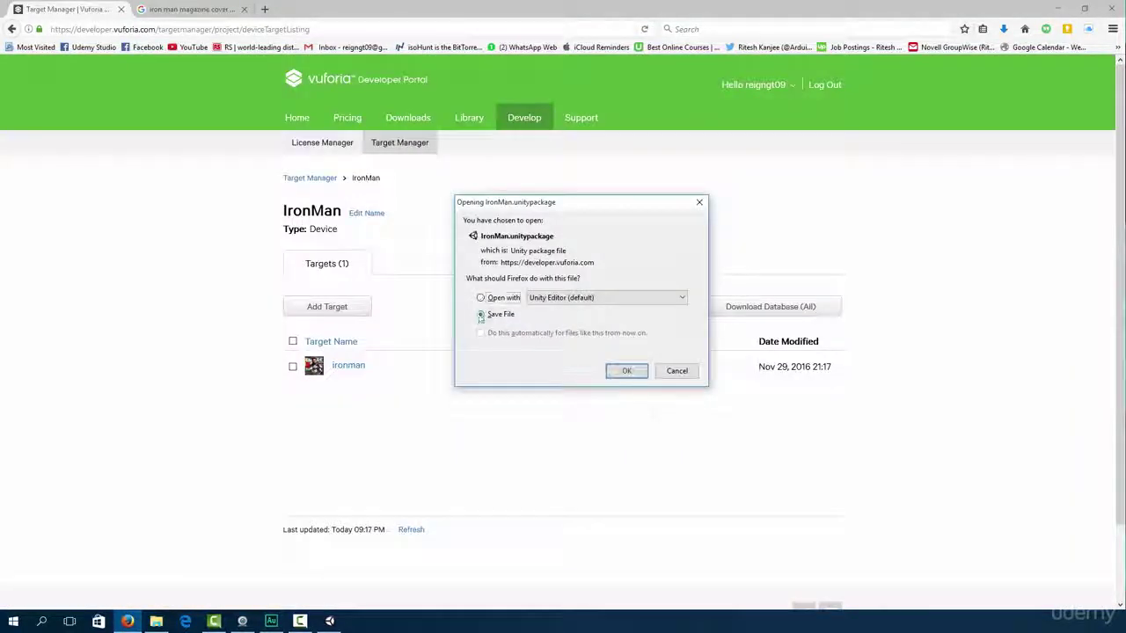
pyautogui.click(624, 373)
# Import IronMan.unitypackage from the Downloads folder into the Assets of the Unity project.
pyautogui.click(1003, 29)
pyautogui.click(996, 70)
pyautogui.click(1060, 7)
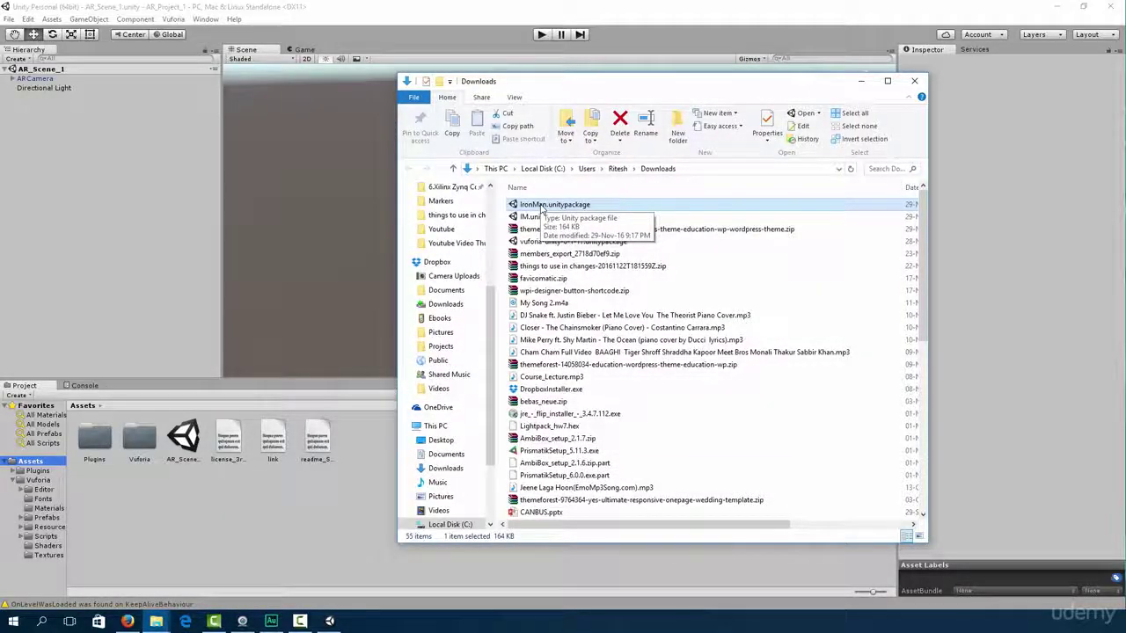
pyautogui.moveTo(543, 210); pyautogui.dragTo(284, 531)
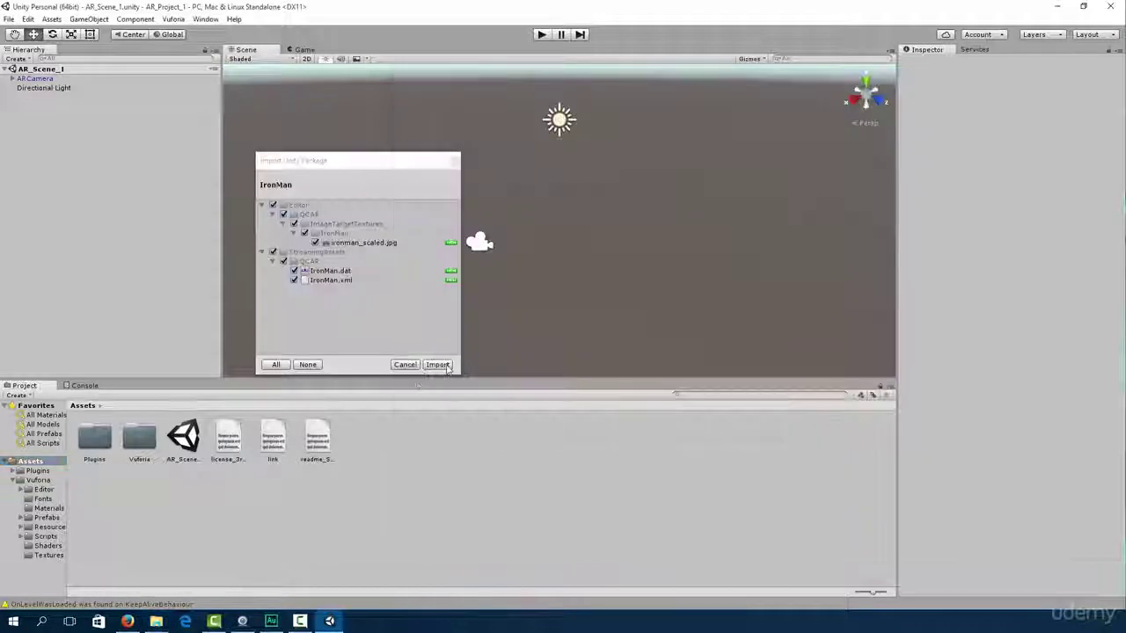
pyautogui.click(444, 364)
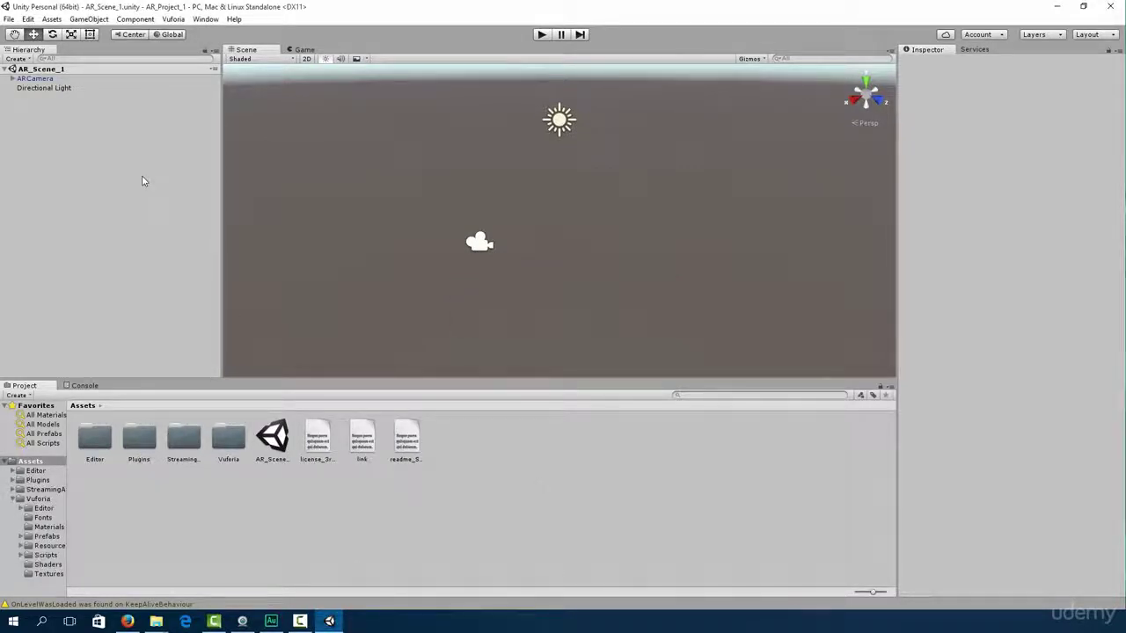
# Load and activate the IronMan database in the ARCamera's Database Load Behaviour.
pyautogui.click(37, 79)
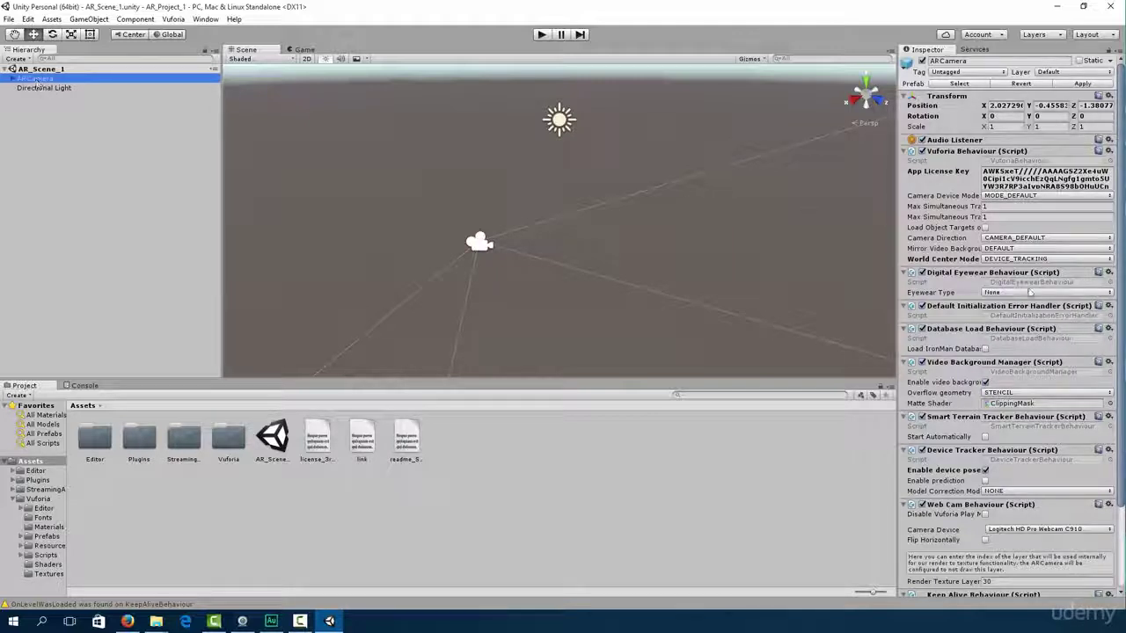
pyautogui.click(985, 349)
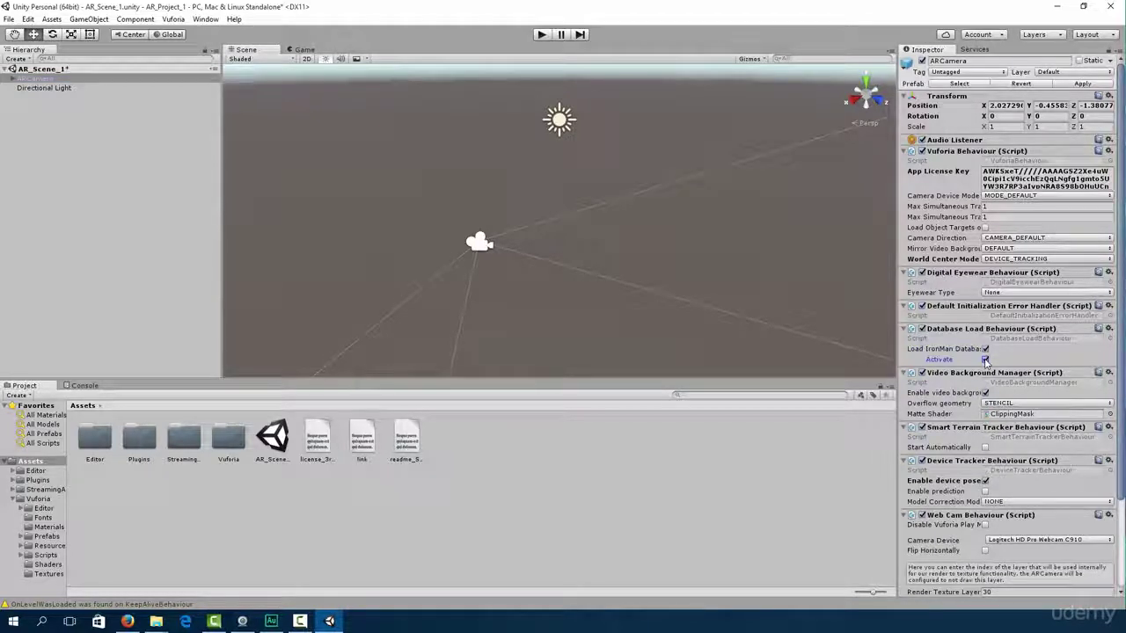
# Add the ImageTarget prefab from Vuforia's Prefabs folder as a child of ARCamera and set its Database to IronMan with the ironman image target.
pyautogui.click(230, 442)
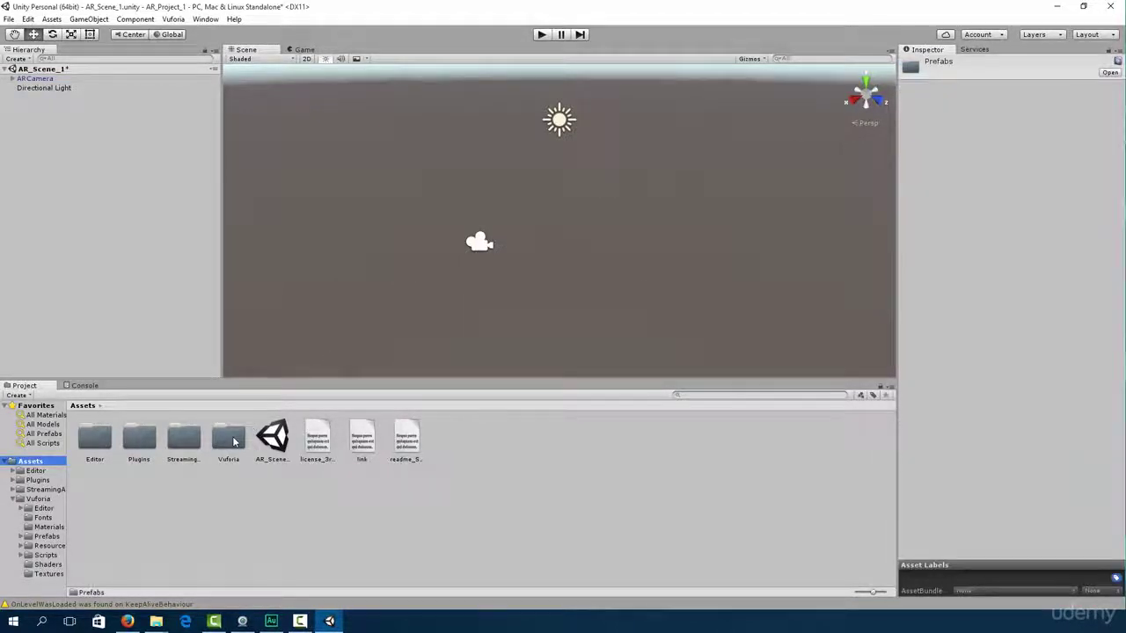
pyautogui.doubleClick(230, 439)
pyautogui.doubleClick(230, 440)
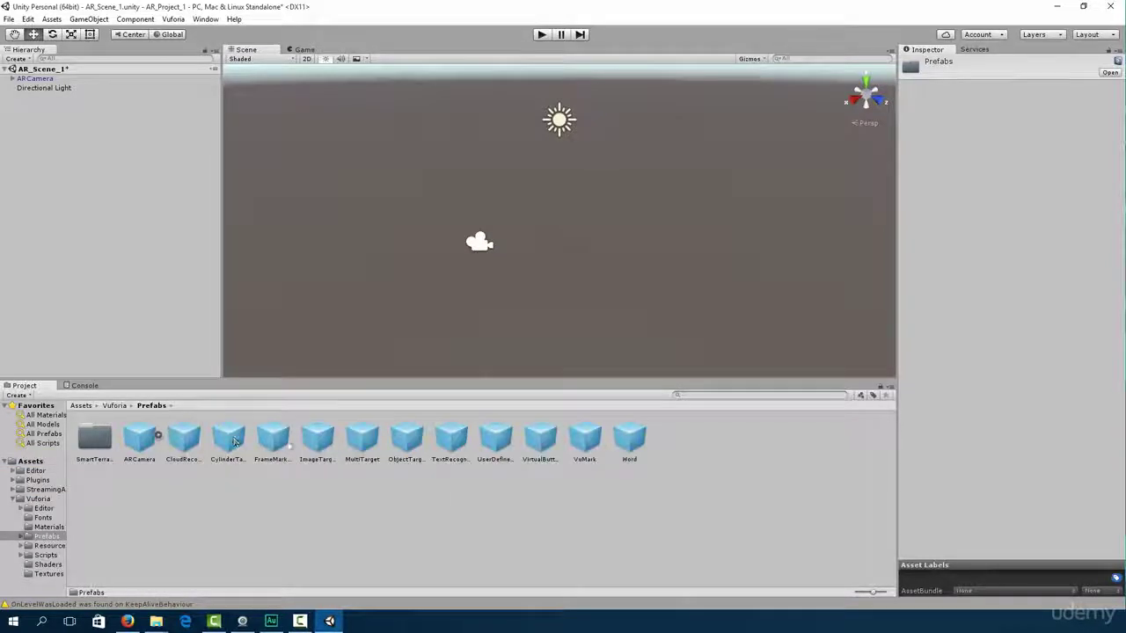
pyautogui.moveTo(317, 437); pyautogui.dragTo(40, 84)
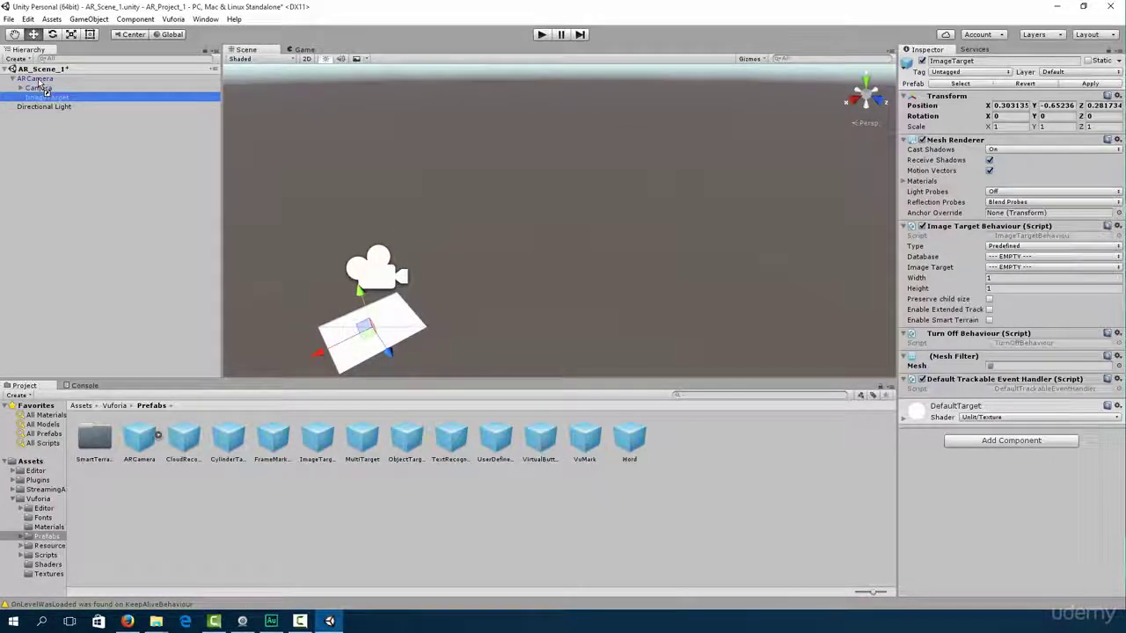
pyautogui.click(1028, 256)
pyautogui.click(1013, 278)
pyautogui.click(1022, 268)
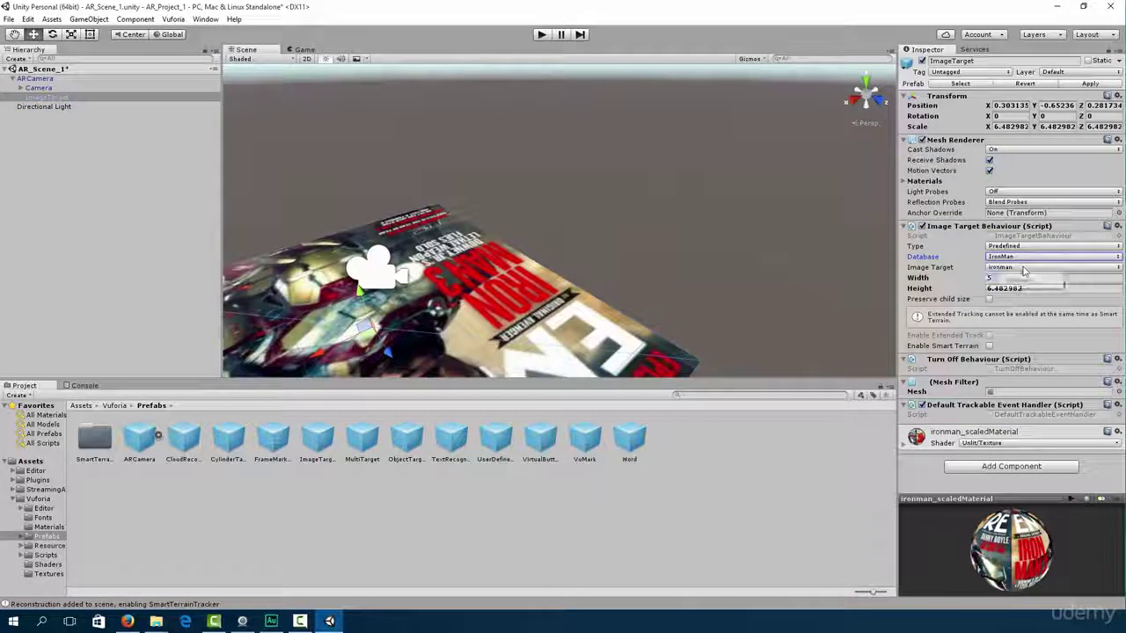
# Create a 3D Cube as a child of the ImageTarget.
pyautogui.click(670, 264)
pyautogui.scroll(-3, 667, 263)
pyautogui.scroll(-5, 387, 308)
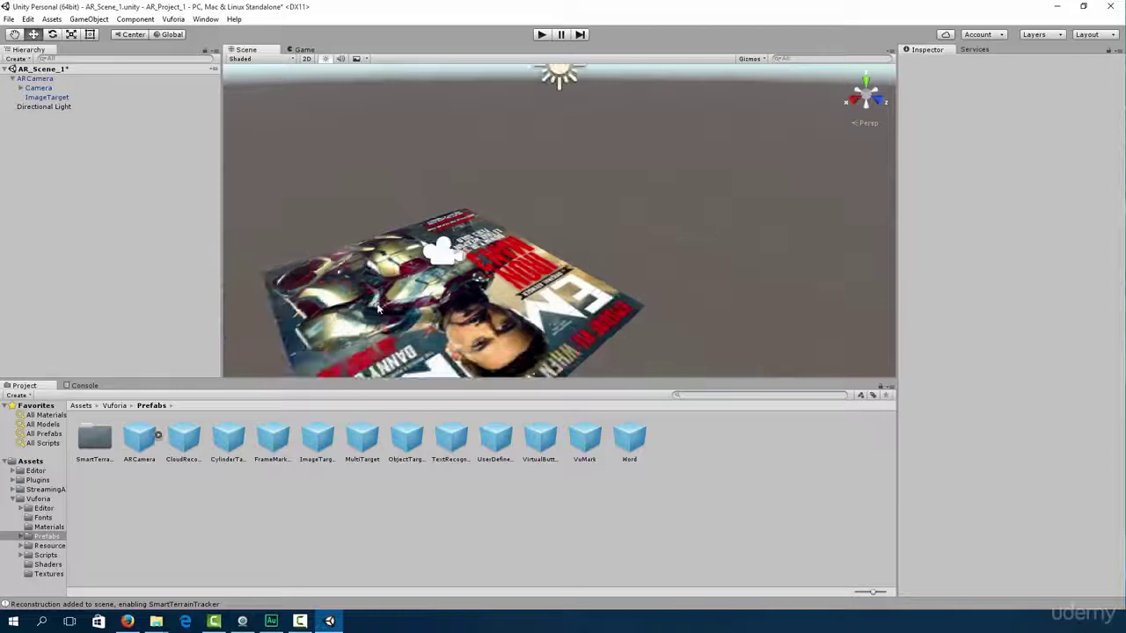
pyautogui.keyDown('alt'); pyautogui.moveTo(491, 352); pyautogui.dragTo(701, 199); pyautogui.keyUp('alt')
pyautogui.click(47, 98)
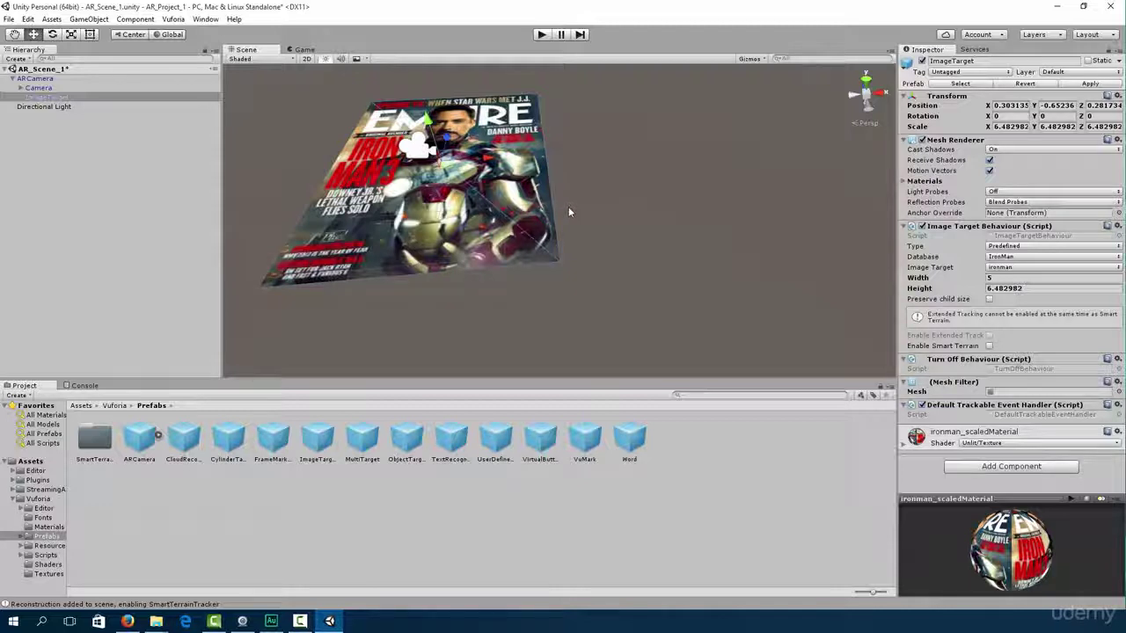
pyautogui.rightClick(87, 190)
pyautogui.moveTo(132, 302)
pyautogui.click(198, 299)
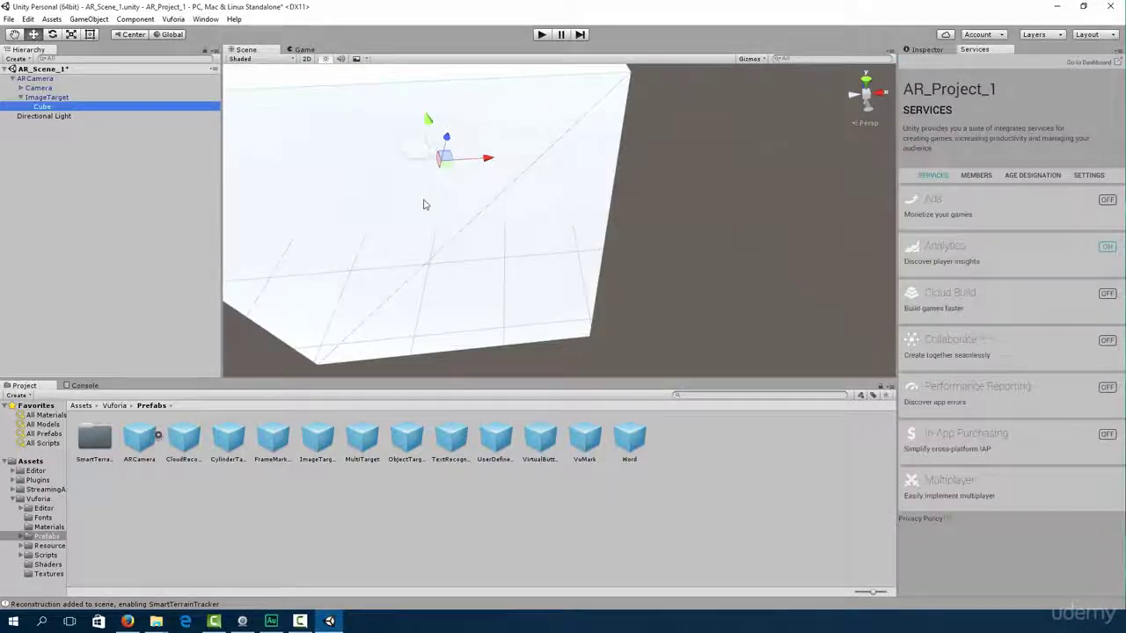
# Scale the cube to X 0.34, Y 0.32, Z 0.17 and set its Y position to 0.15 so it sits on the cover image.
pyautogui.scroll(-1, 425, 197)
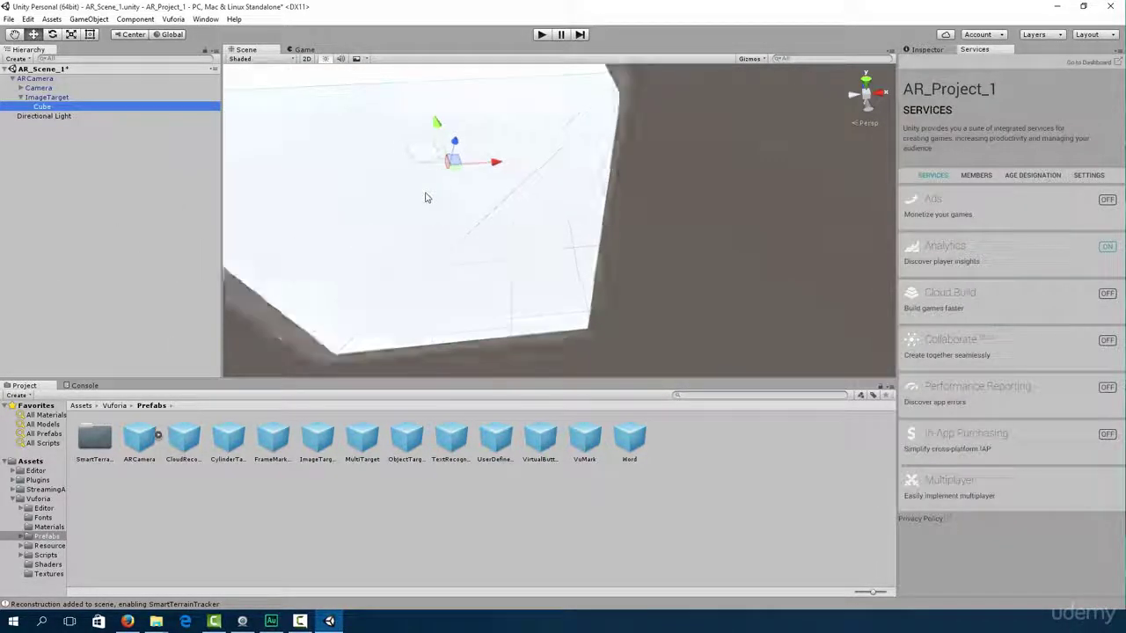
pyautogui.scroll(-3, 425, 197)
pyautogui.click(927, 49)
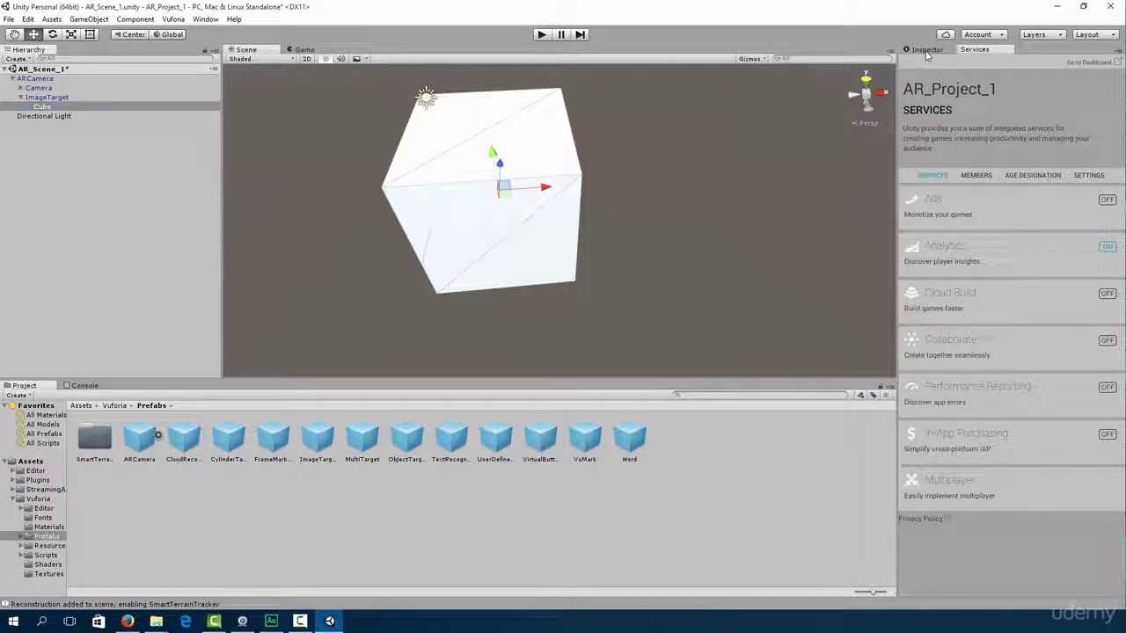
pyautogui.moveTo(988, 117); pyautogui.dragTo(974, 117)
pyautogui.moveTo(1035, 118); pyautogui.dragTo(1068, 94)
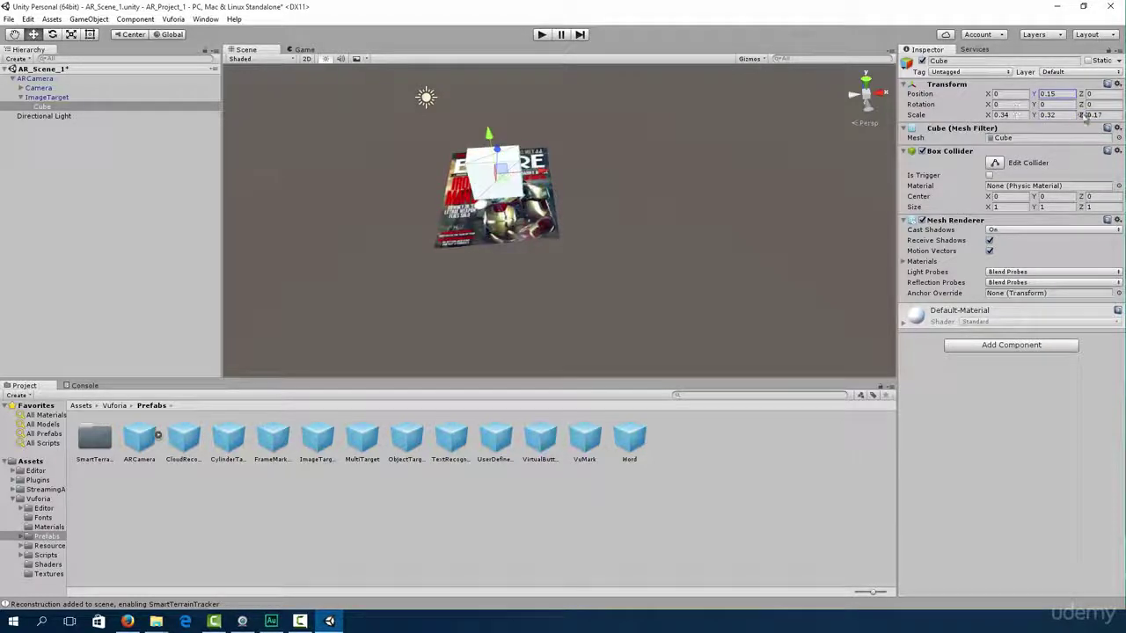
# Save the scene and apply the CloudReco material from Vuforia's Materials folder to the cube.
pyautogui.click(501, 284)
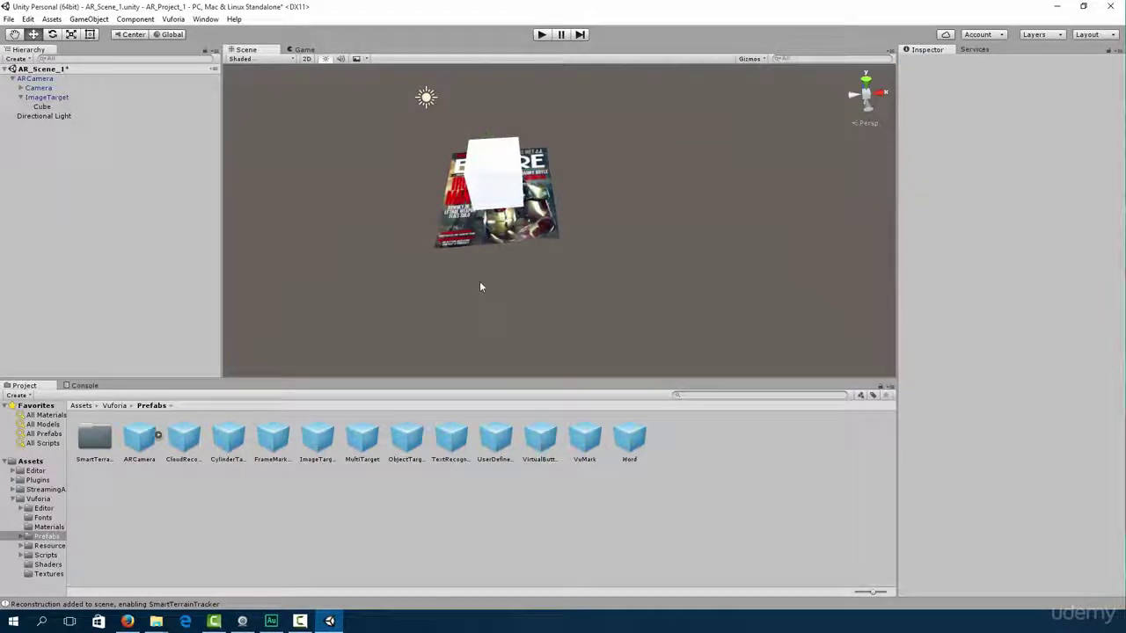
pyautogui.moveTo(479, 282); pyautogui.dragTo(557, 234, button='right')
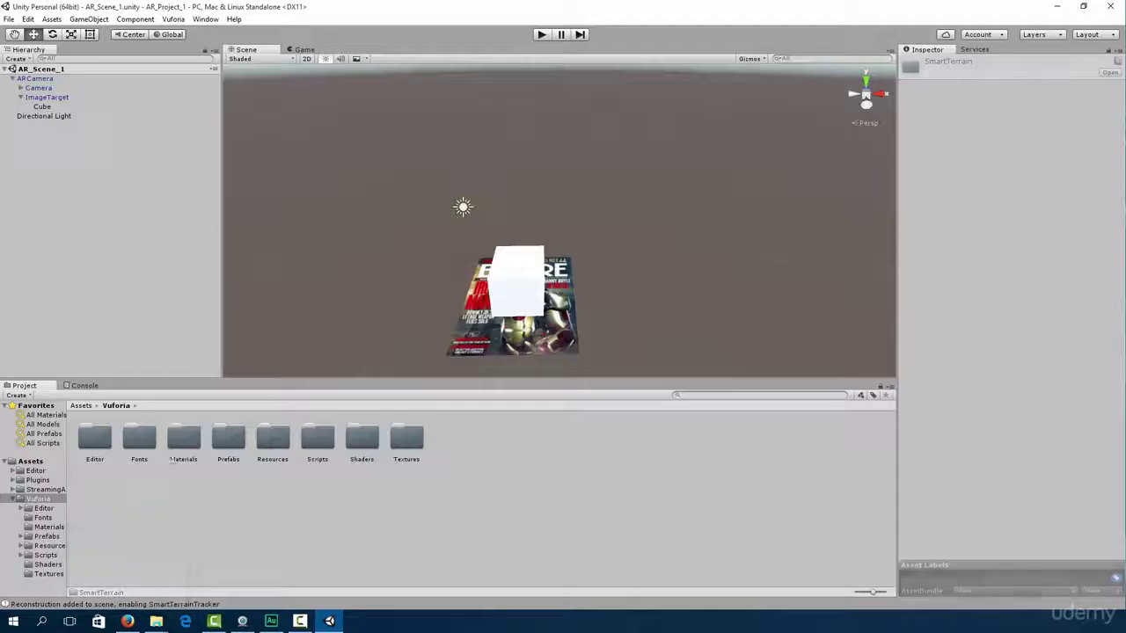
pyautogui.doubleClick(193, 435)
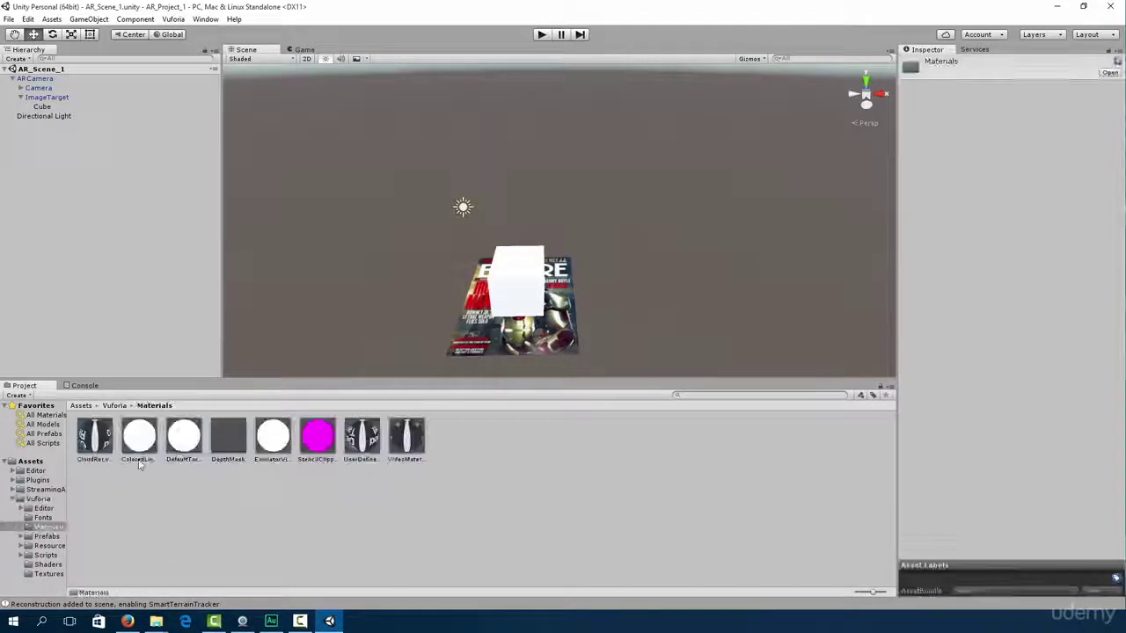
pyautogui.moveTo(91, 444); pyautogui.dragTo(525, 303)
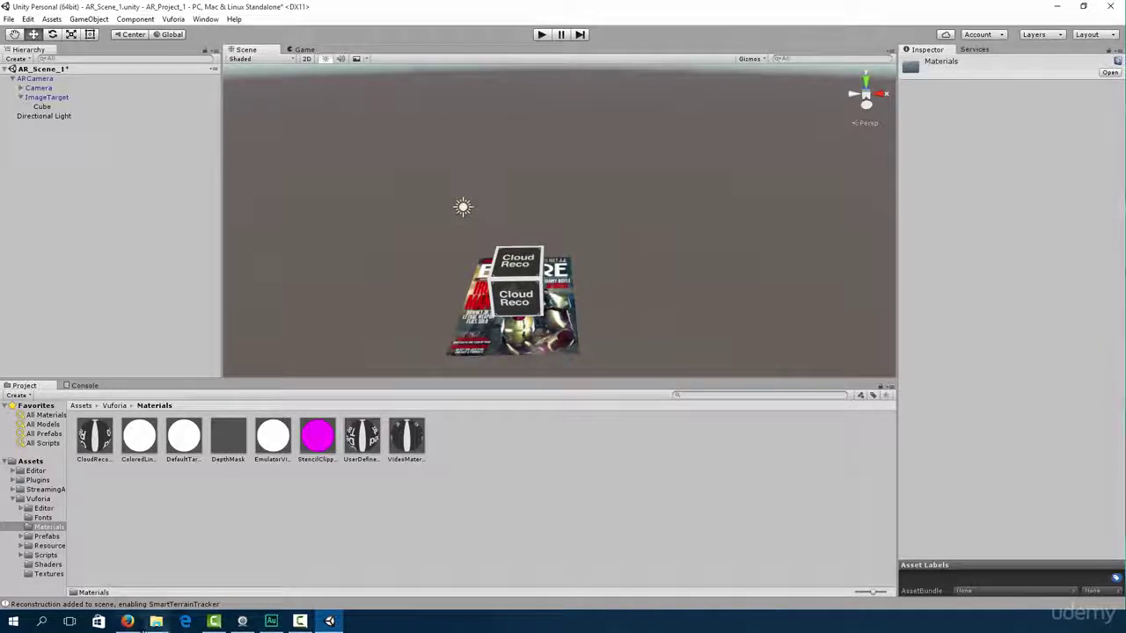
# Import amr.jpg from the Markers folder in File Explorer into Vuforia's Materials folder and apply it to the cube as its texture.
pyautogui.moveTo(156, 621)
pyautogui.click(121, 587)
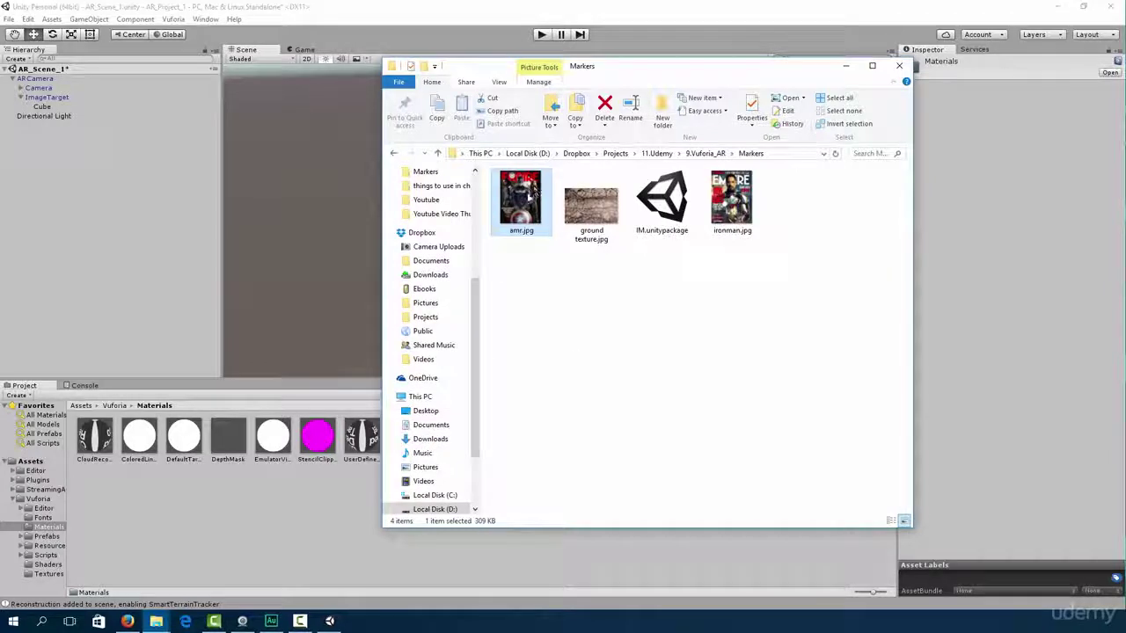
pyautogui.moveTo(527, 198); pyautogui.dragTo(298, 515)
pyautogui.moveTo(271, 522); pyautogui.dragTo(268, 524)
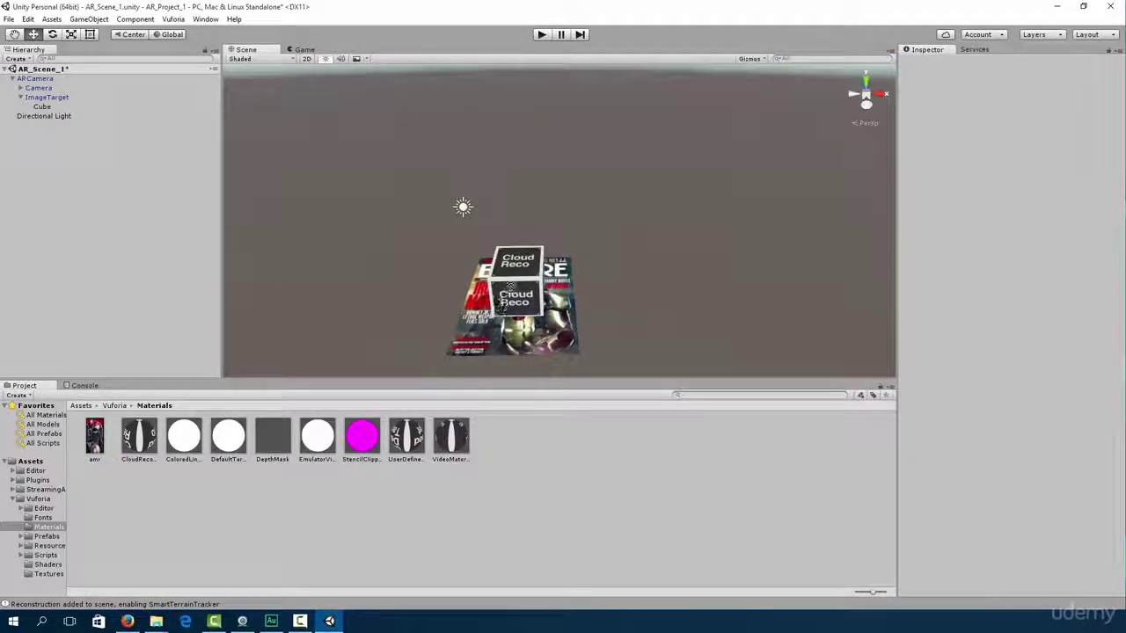
pyautogui.moveTo(518, 281); pyautogui.dragTo(521, 279)
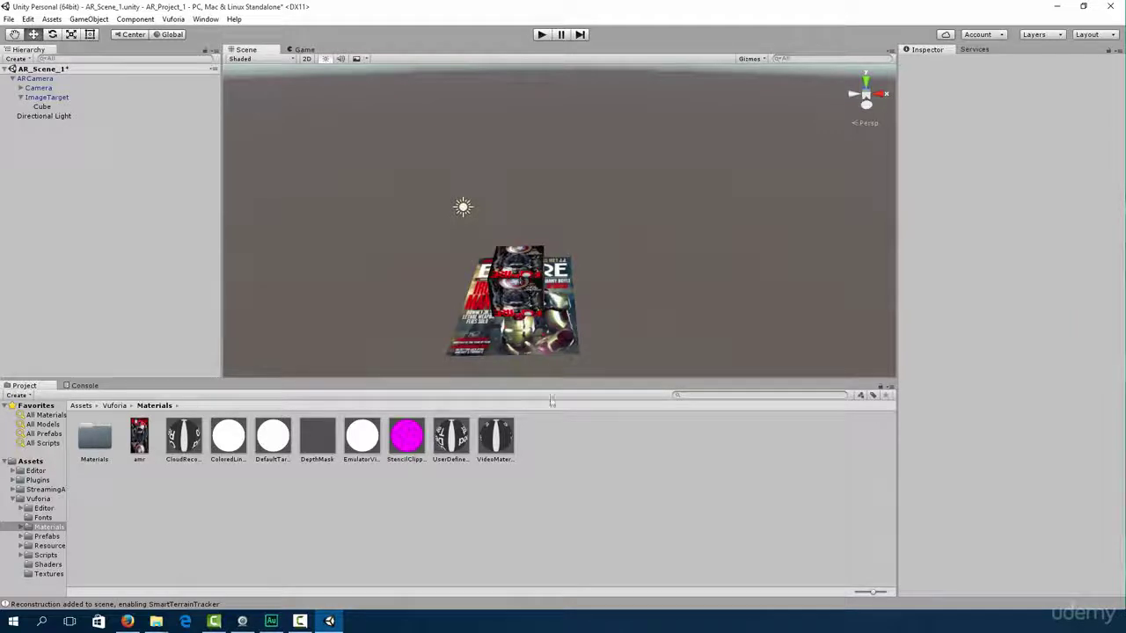
# Save the scene with the ImageTarget collapsed, and test the textured cube on the magazine cover in a play-mode run, ending it when checked.
pyautogui.click(42, 107)
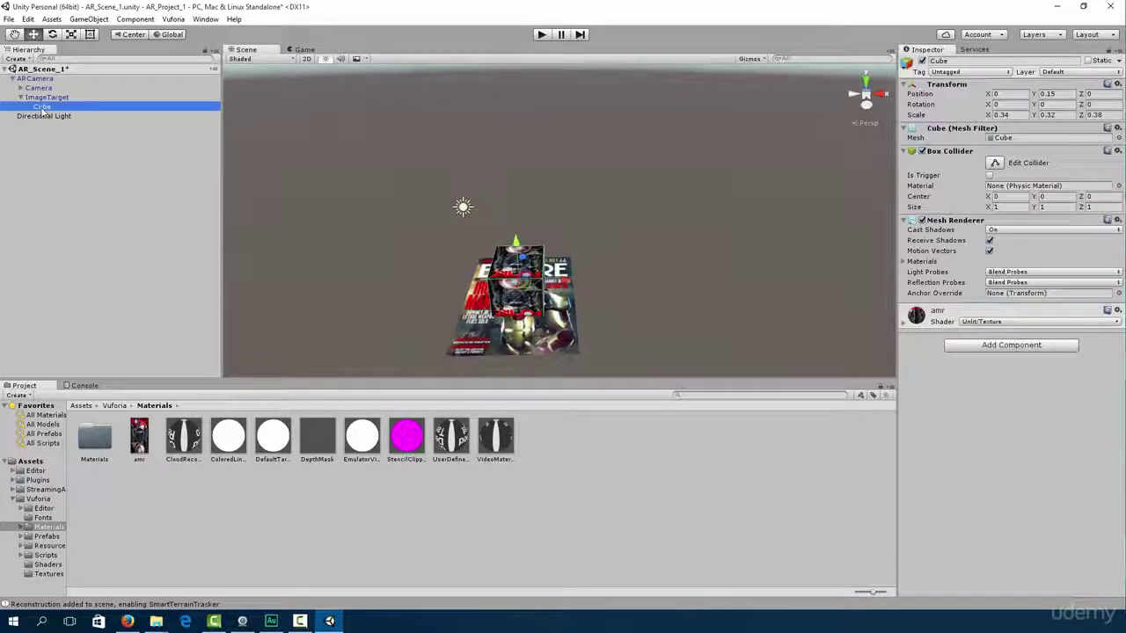
pyautogui.click(39, 96)
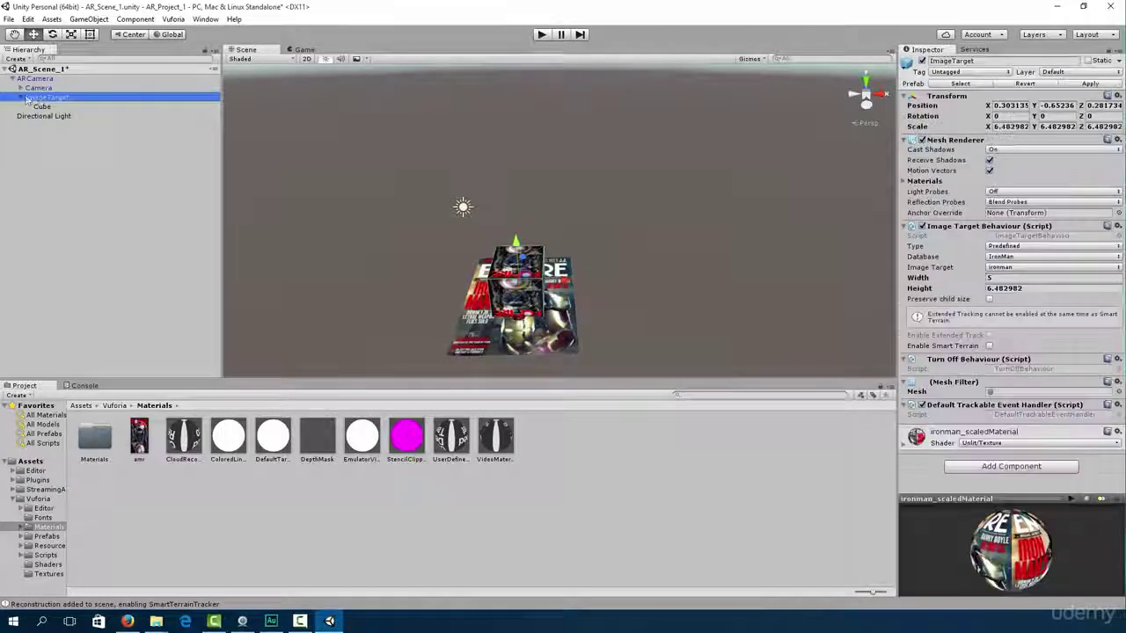
pyautogui.click(21, 97)
pyautogui.hotkey('ctrl', 's')
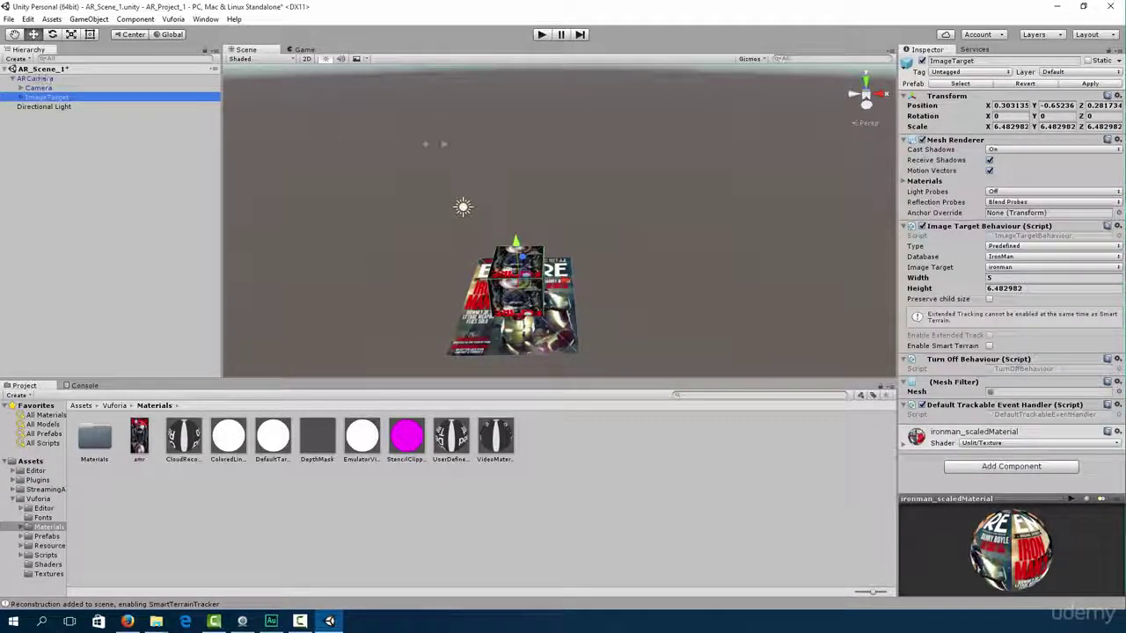
pyautogui.click(541, 35)
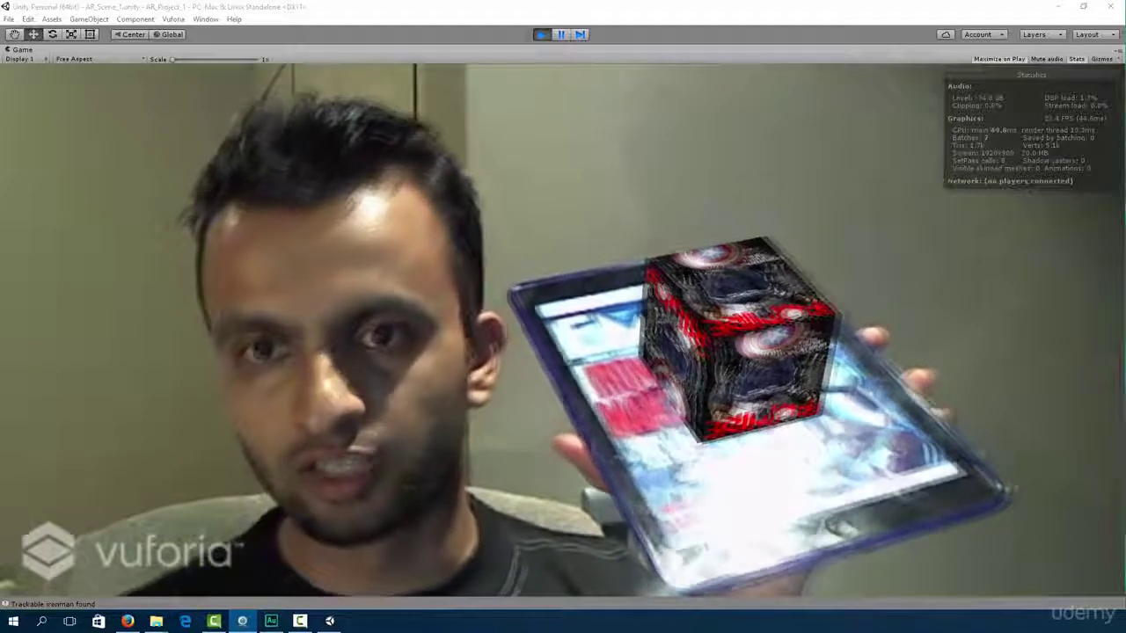
pyautogui.click(541, 35)
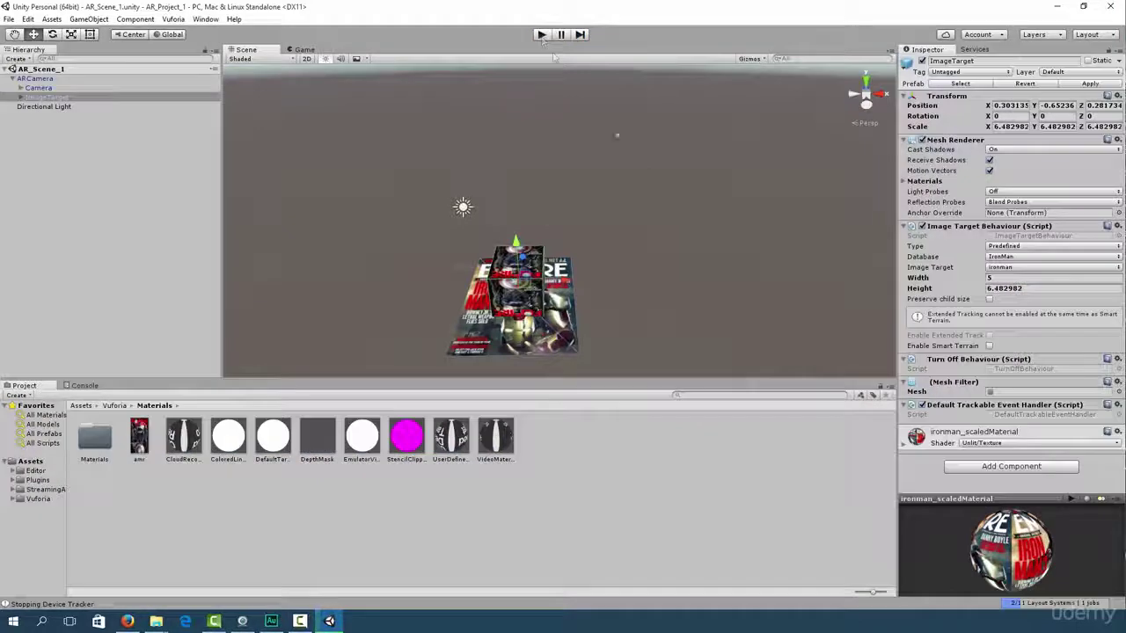
# Raise the cube above the magazine cover to a Y position of about 0.326 and start play mode.
pyautogui.click(527, 255)
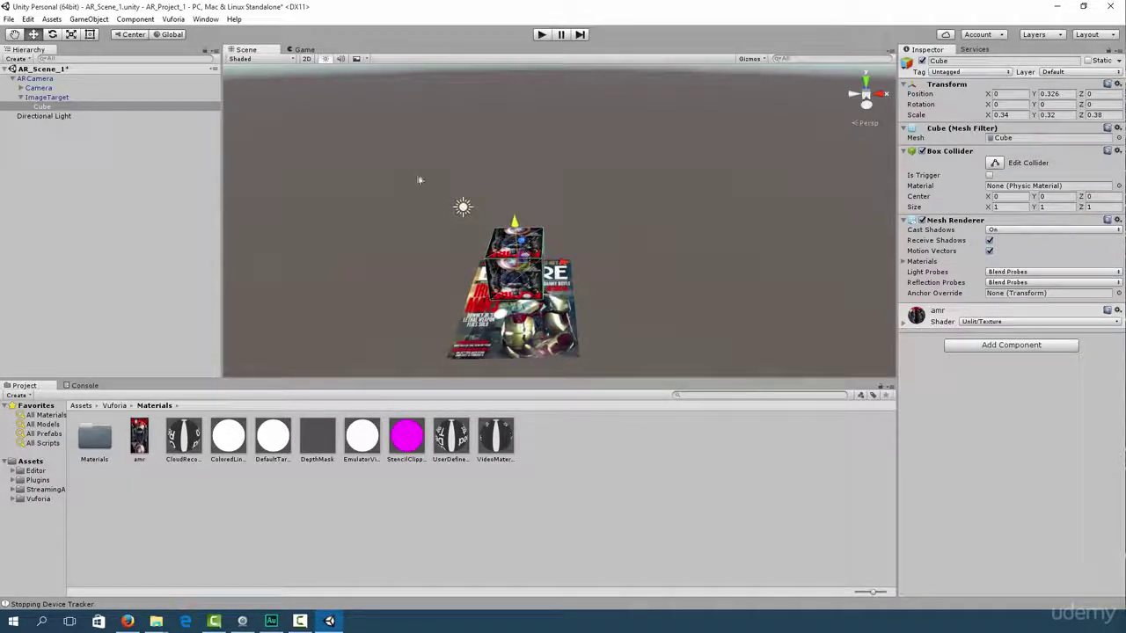
pyautogui.click(542, 35)
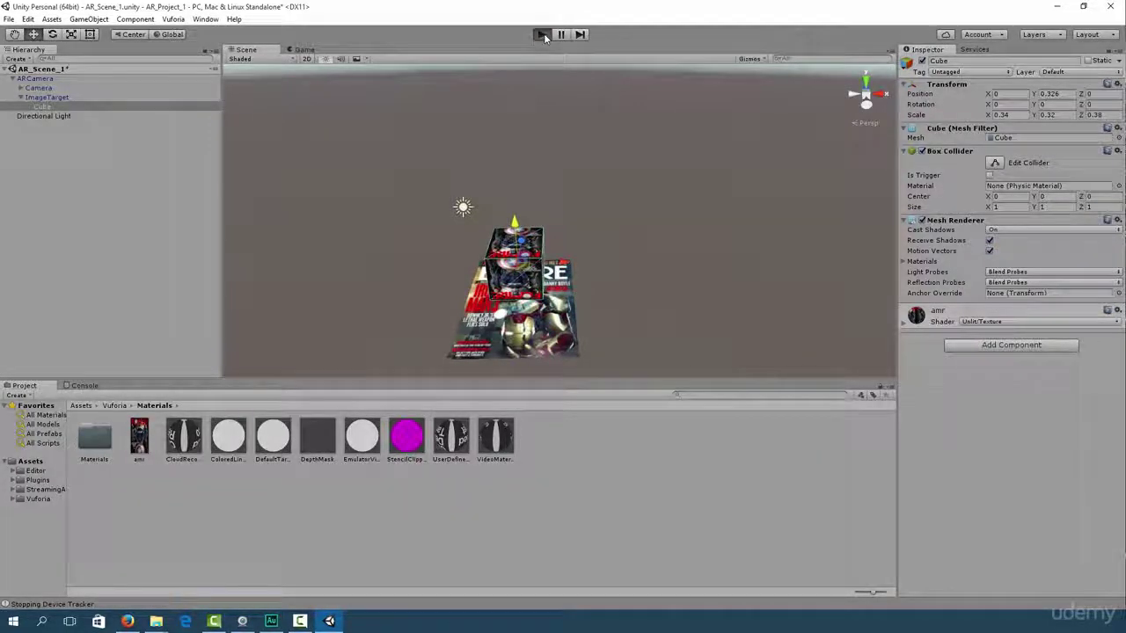